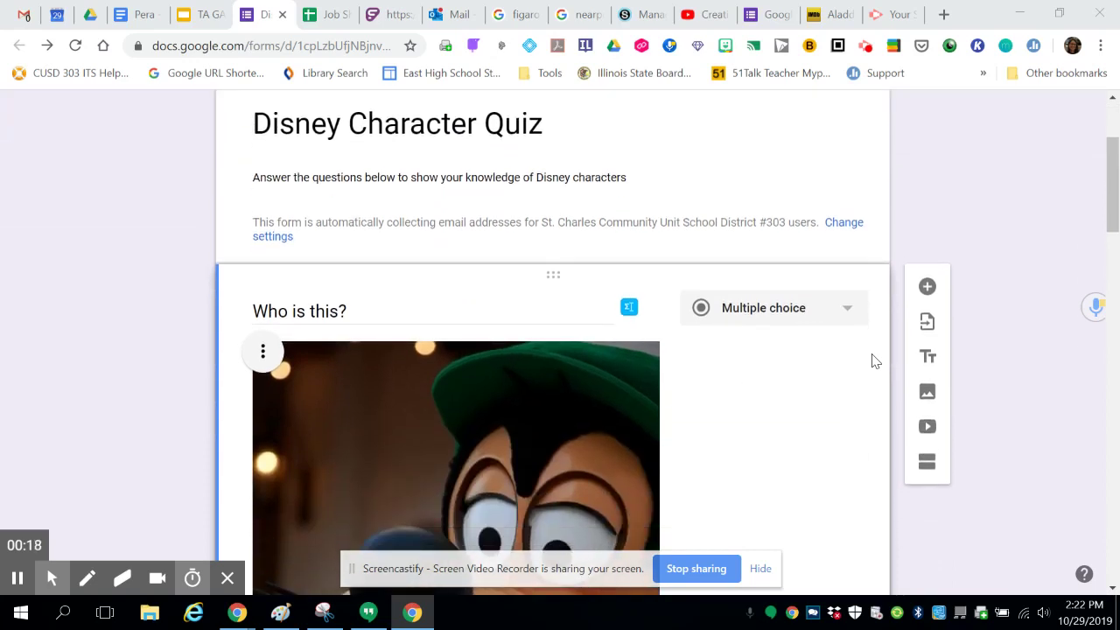
Turn the Disney Character Quiz form into a quiz in the form settings
scroll(872, 362, down, 10)
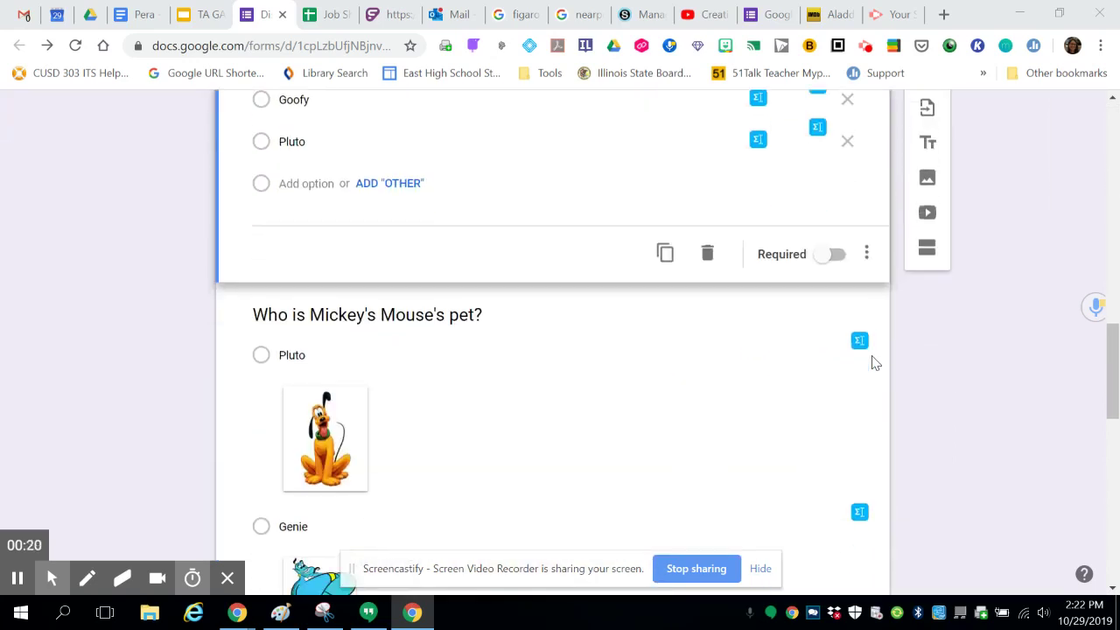
scroll(873, 362, up, 9)
scroll(872, 362, up, 8)
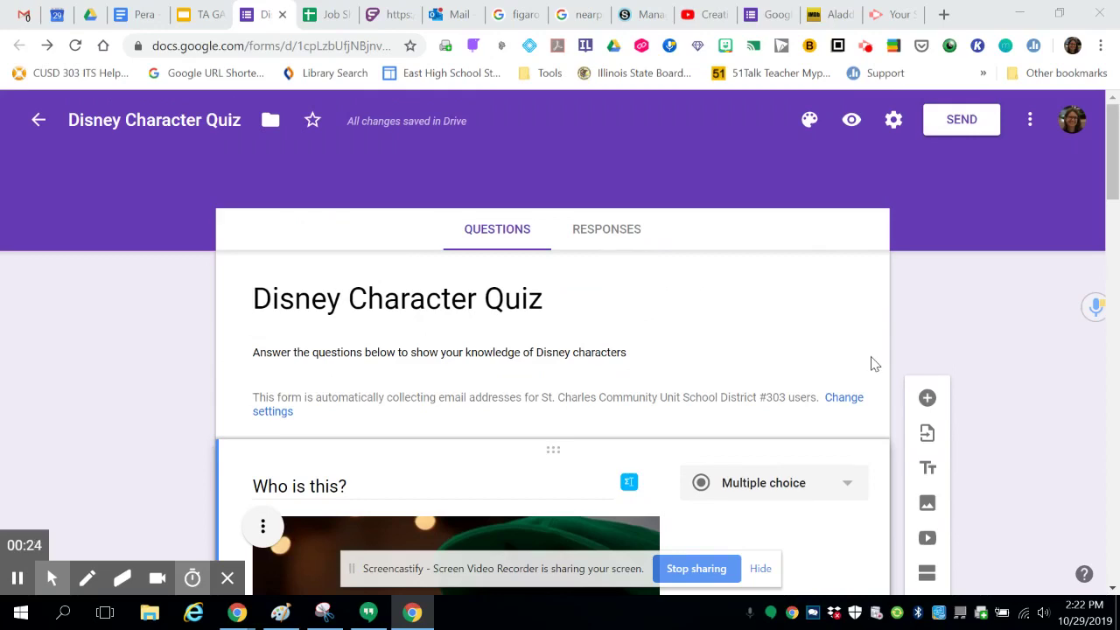
click(894, 122)
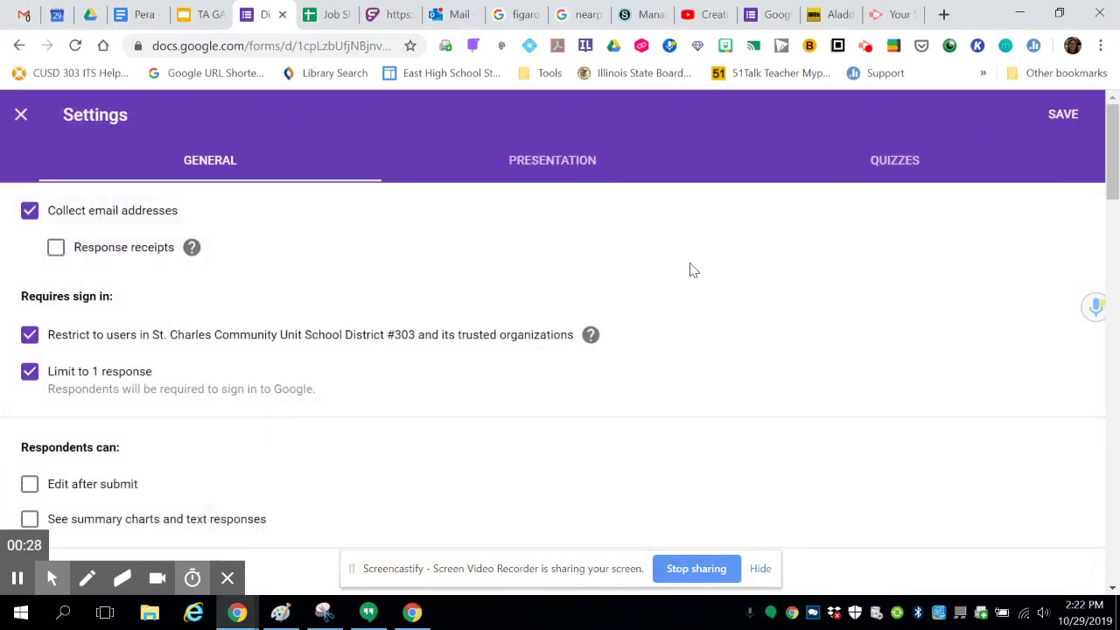
click(907, 175)
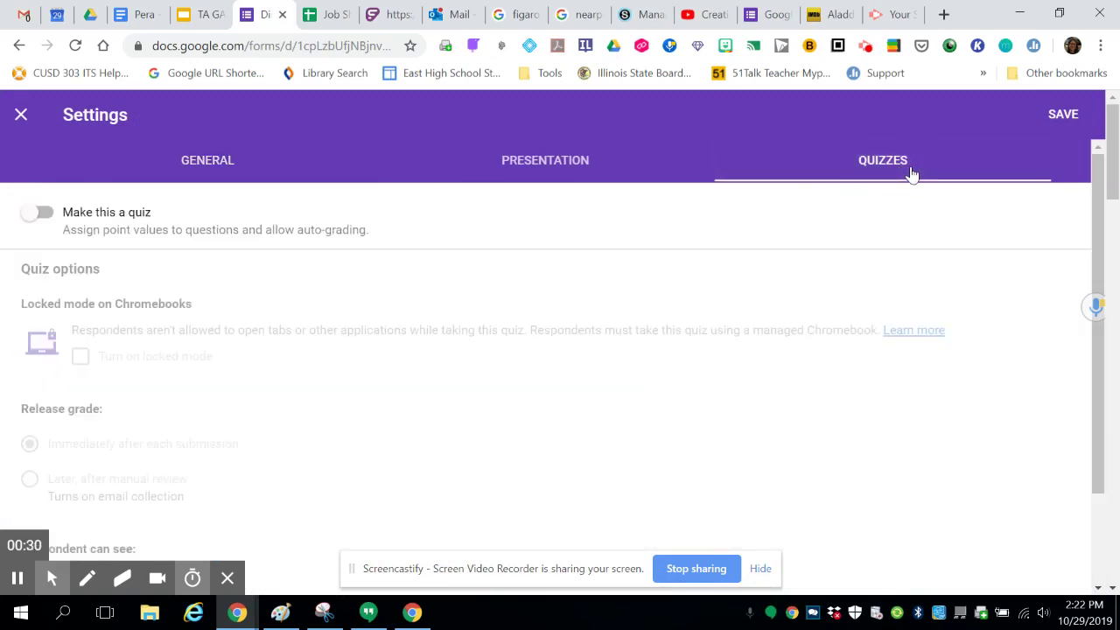
click(40, 214)
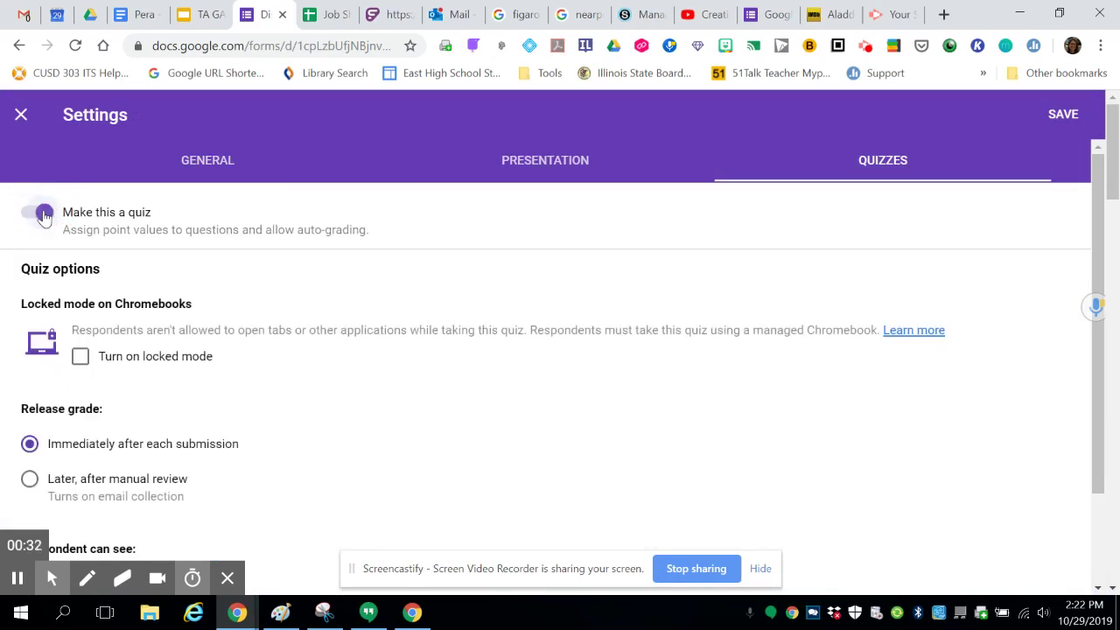
Review the locked mode, grade release and respondent visibility options, and save the quiz settings
scroll(400, 308, down, 1)
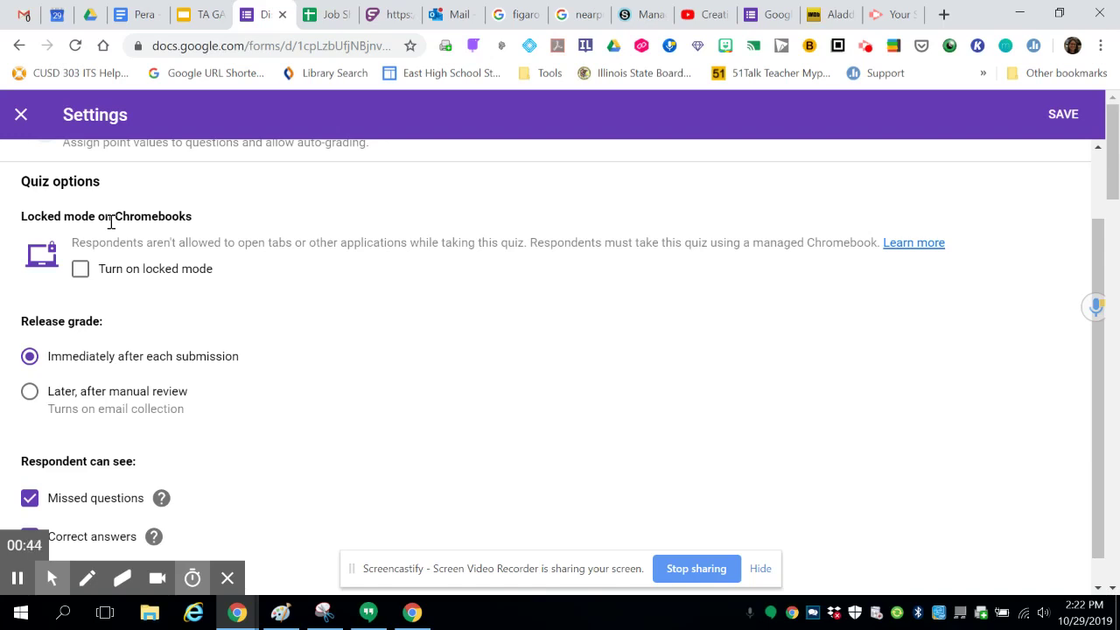
click(86, 275)
click(88, 276)
scroll(275, 368, down, 1)
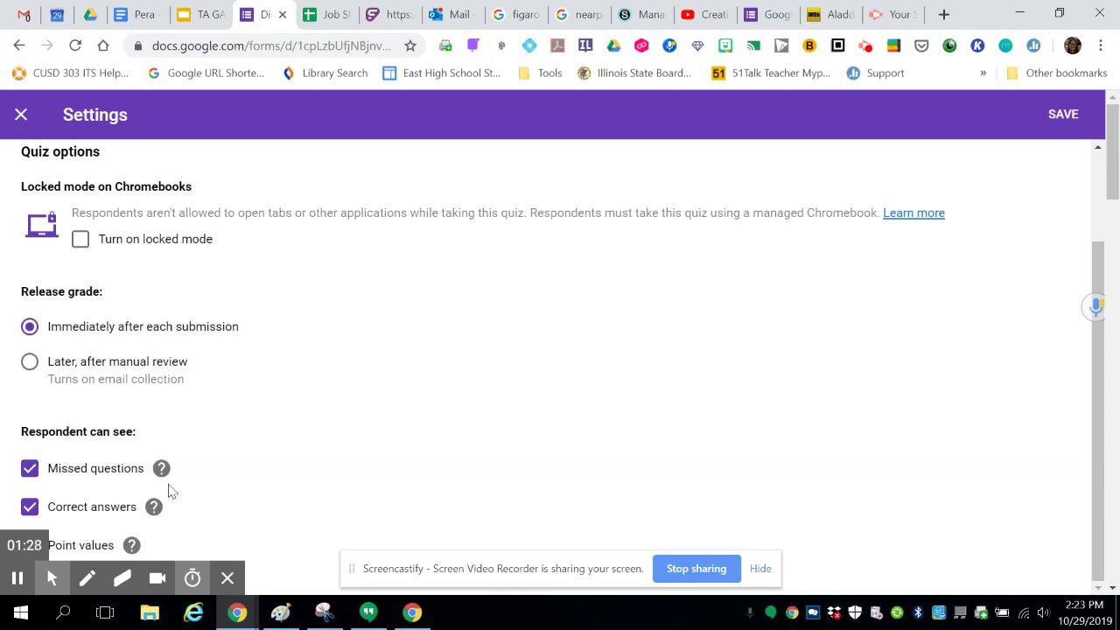
scroll(250, 458, down, 1)
click(227, 577)
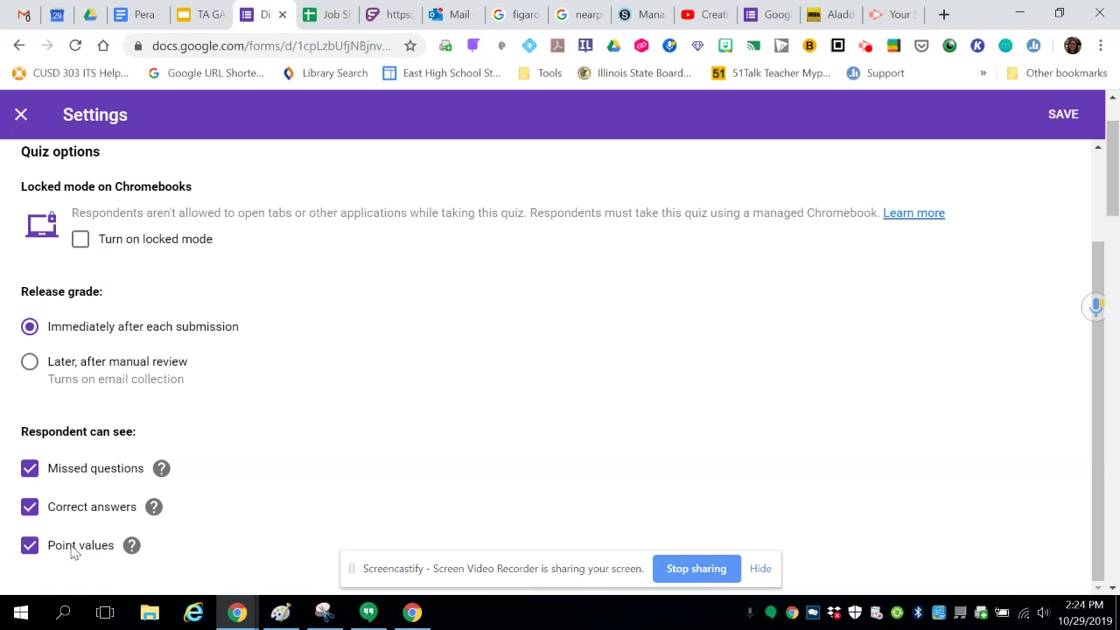
scroll(337, 498, down, 3)
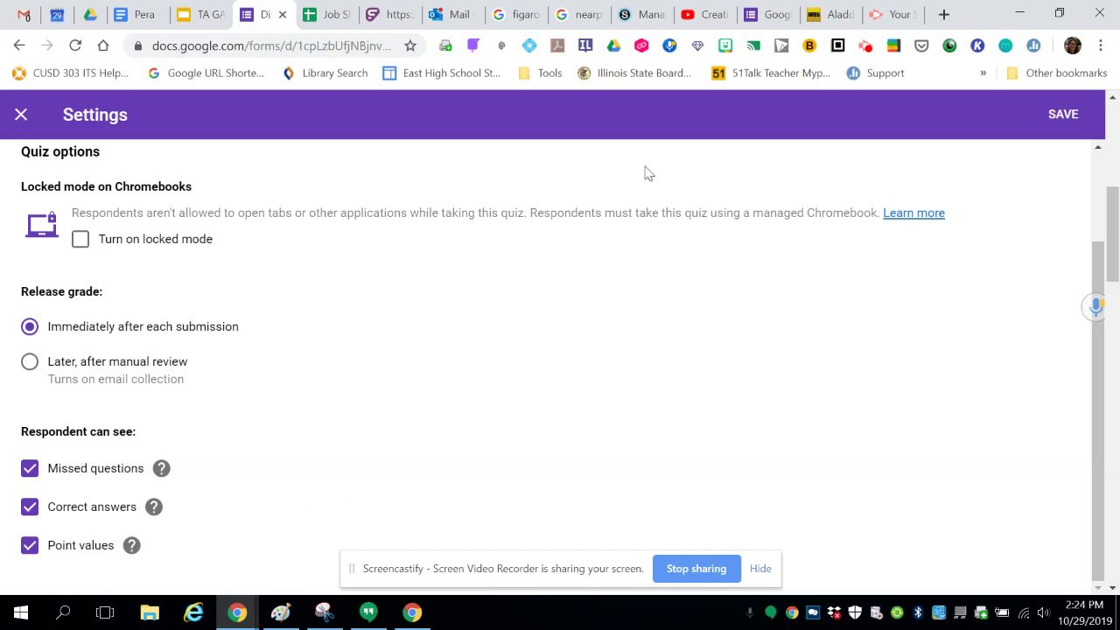
click(1065, 116)
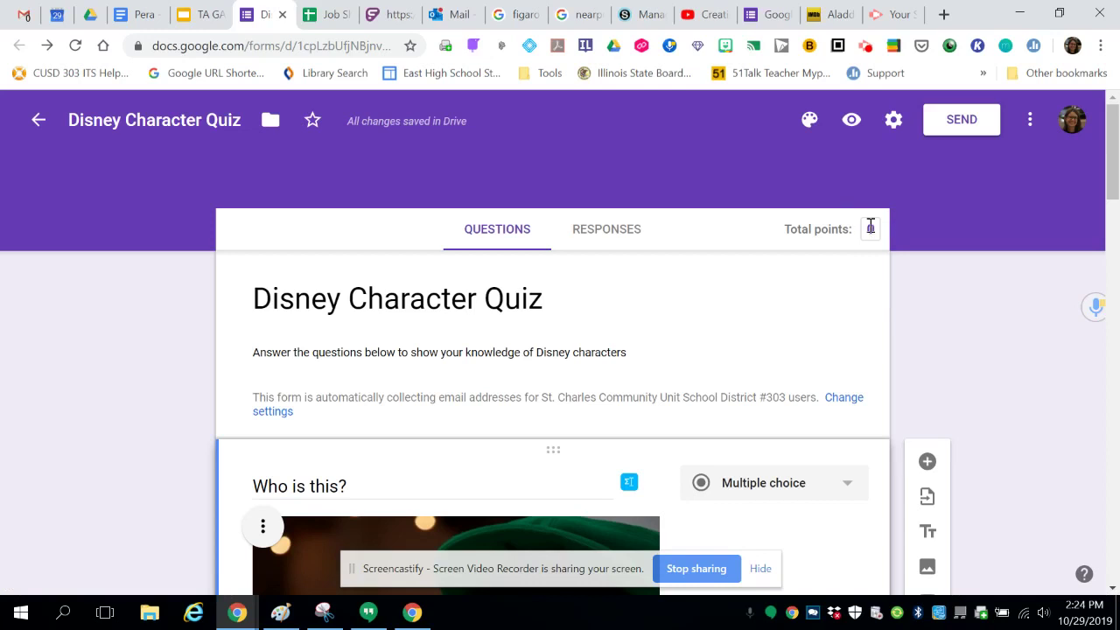
Open the answer key of the "Who is this?" question and assign it 1 point
scroll(871, 250, down, 4)
scroll(871, 250, down, 10)
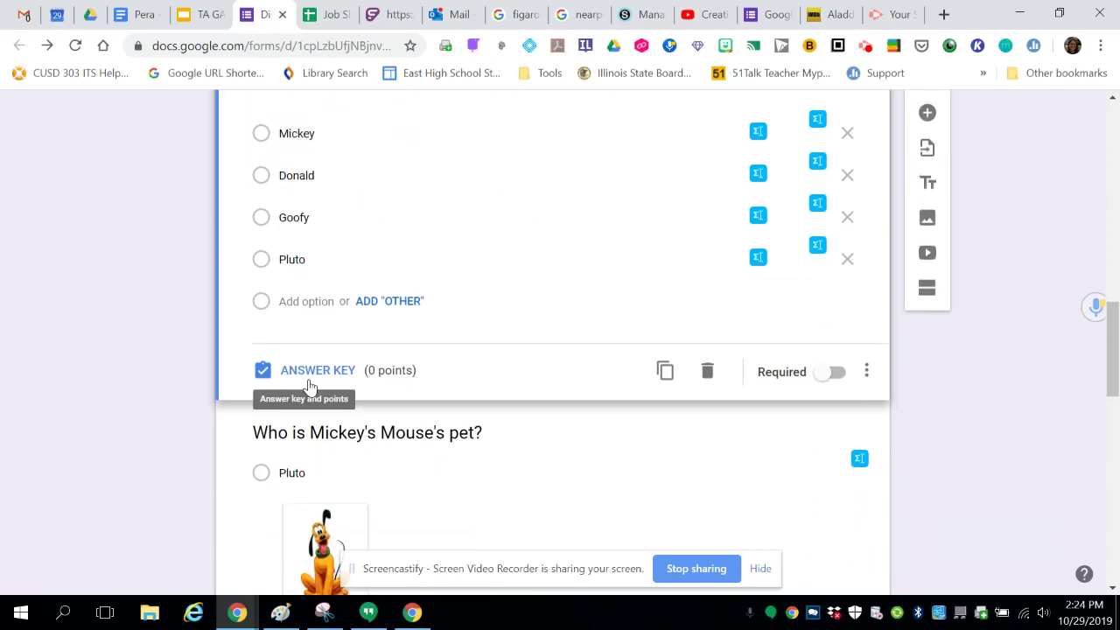
click(311, 383)
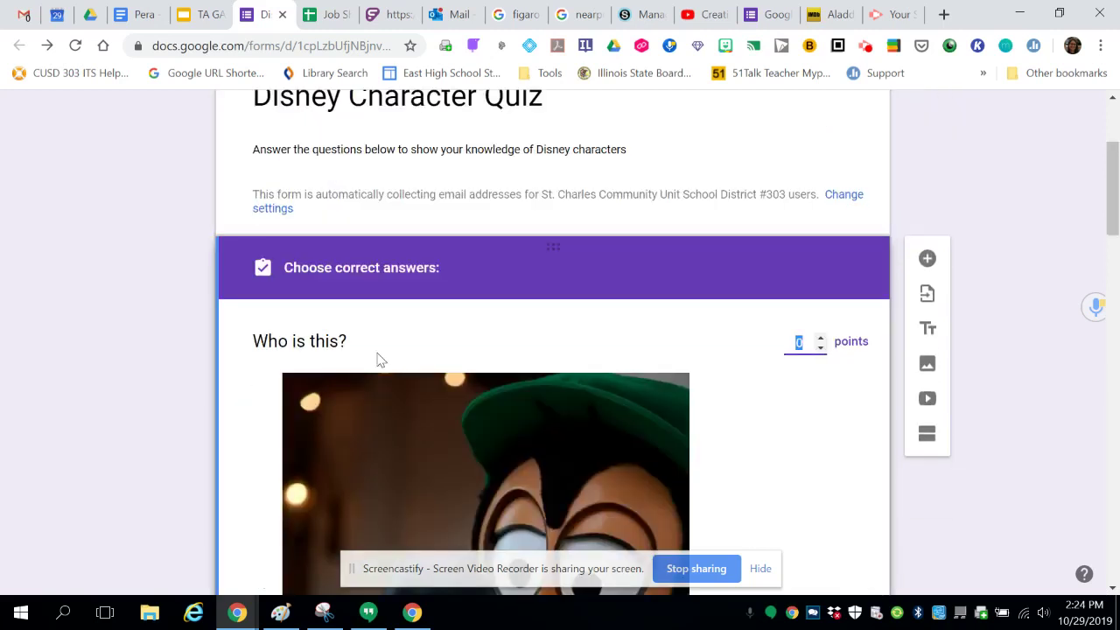
click(823, 339)
Mark Goofy as the correct answer to the "Who is this?" question
scroll(835, 398, down, 3)
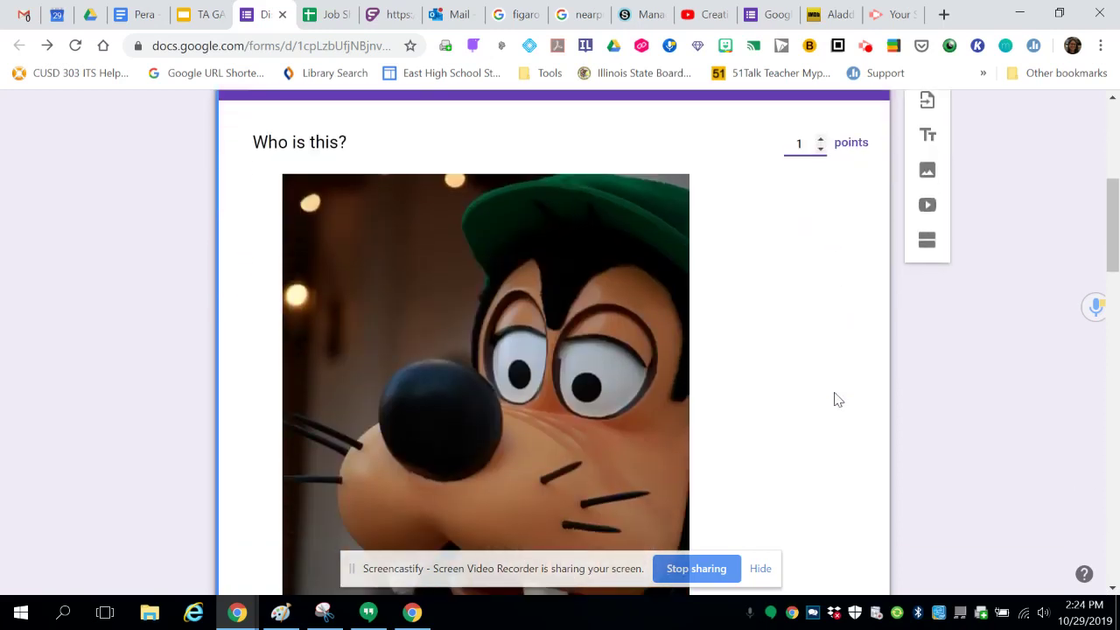
scroll(836, 398, down, 6)
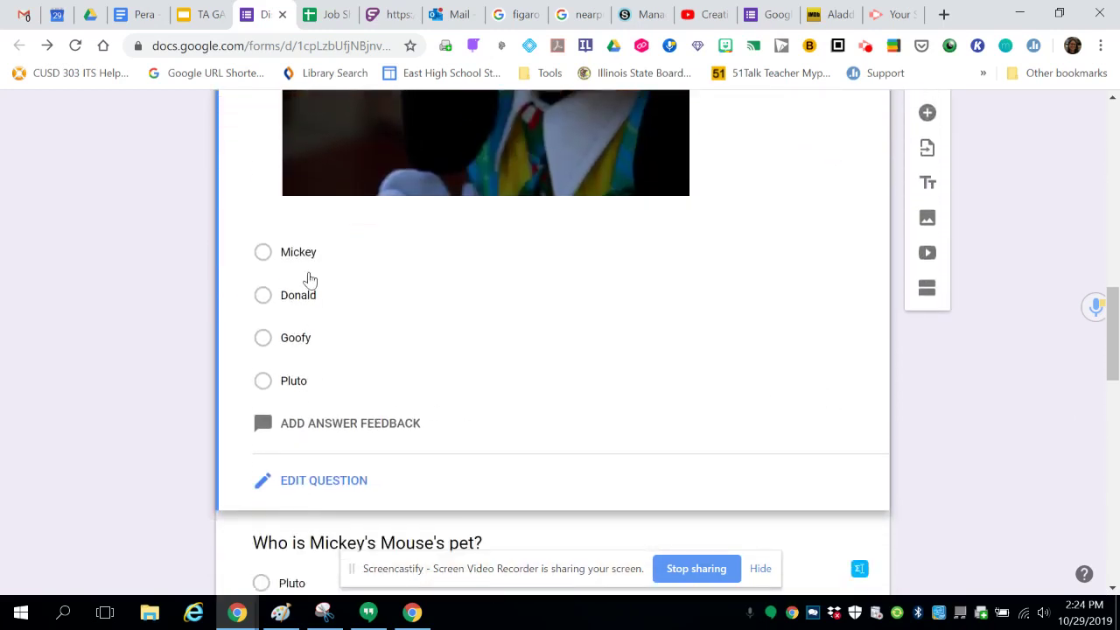
scroll(553, 263, up, 1)
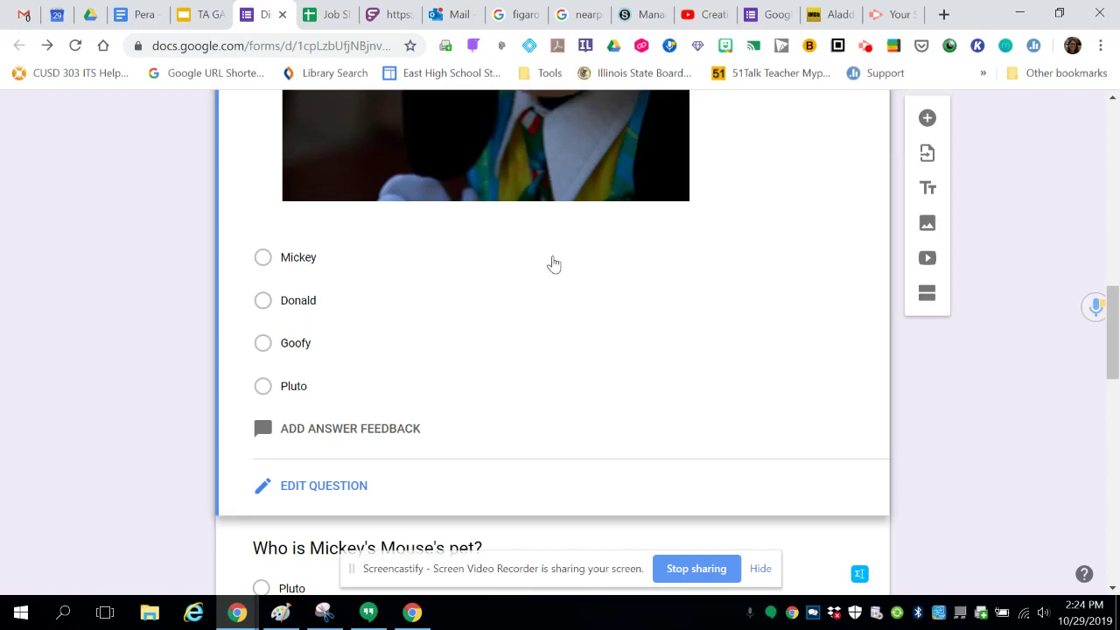
scroll(552, 260, up, 4)
scroll(553, 260, down, 4)
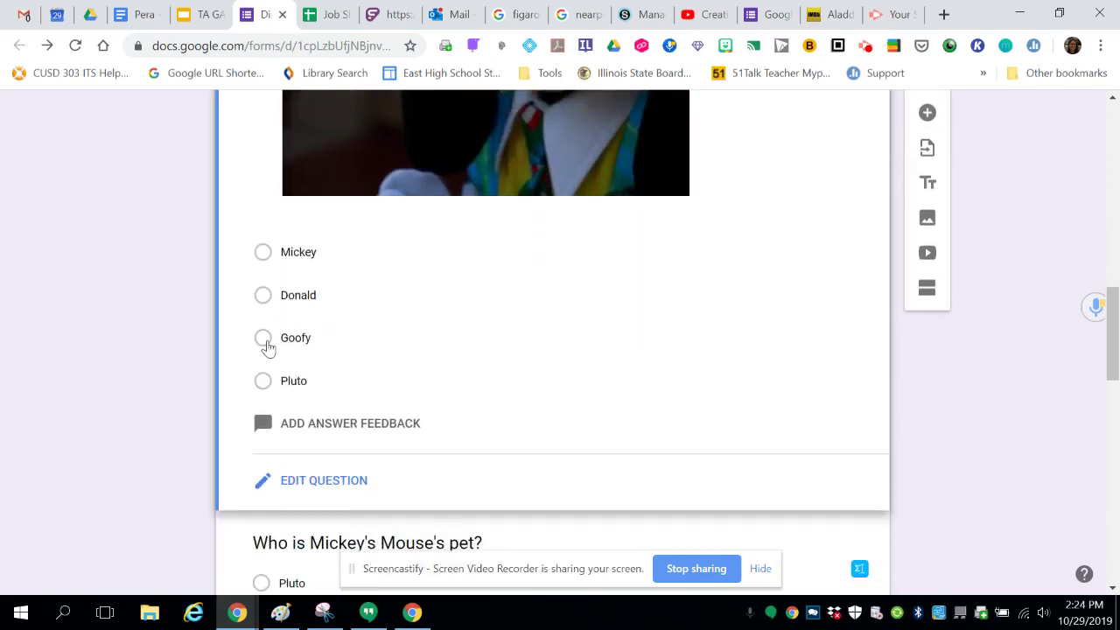
click(265, 343)
Add the feedback "Good try!" for incorrect answers to the "Who is this?" question
scroll(581, 295, down, 2)
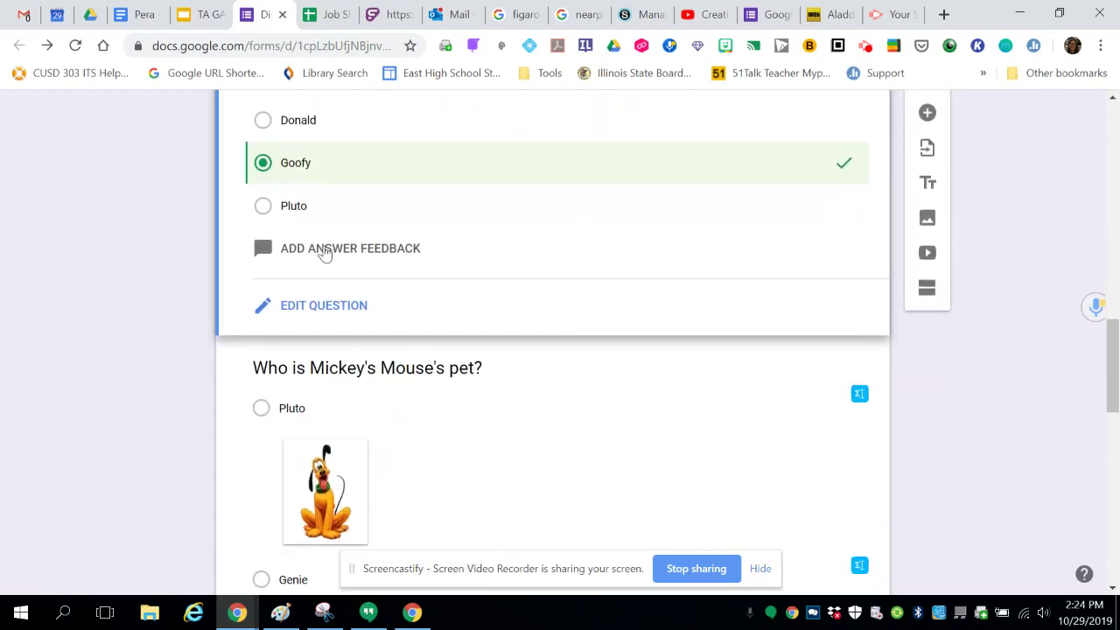
click(323, 250)
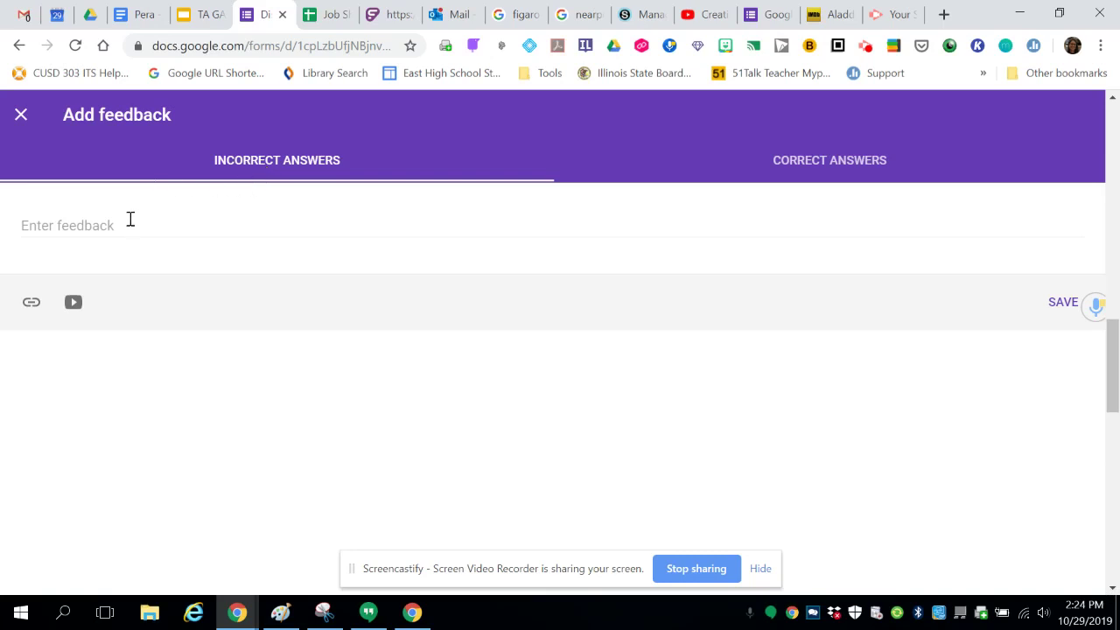
click(890, 171)
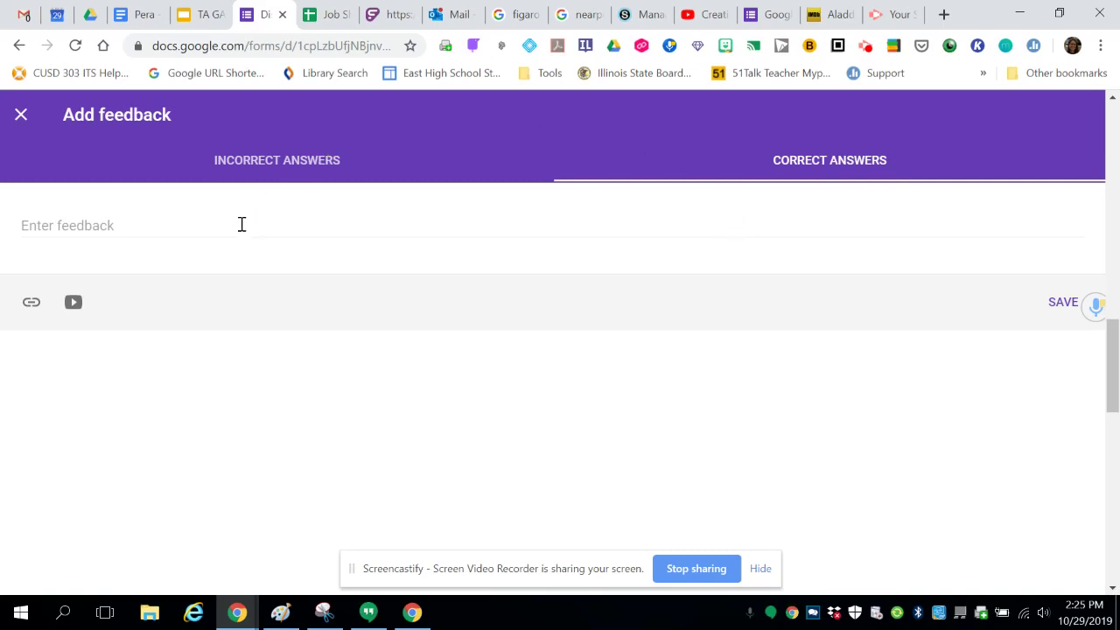
click(292, 166)
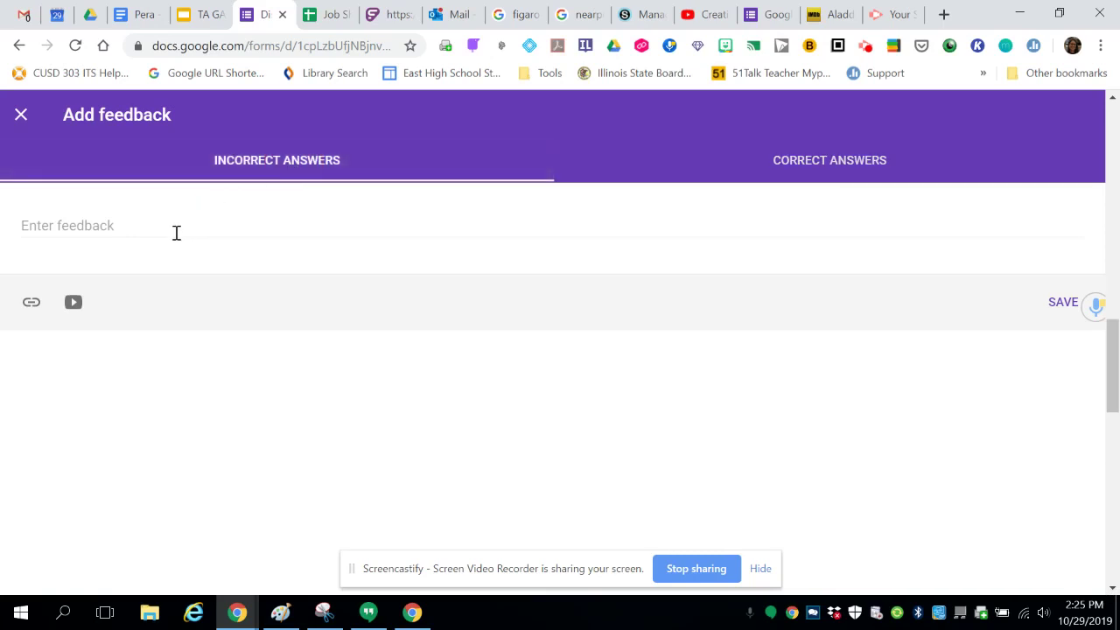
click(145, 229)
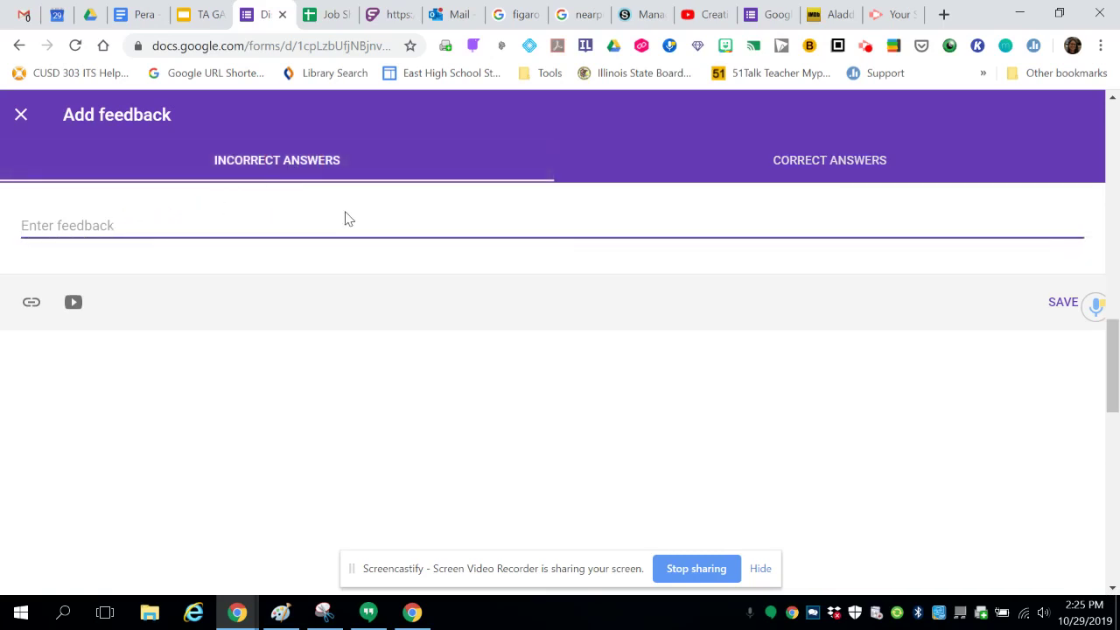
text(Good try)
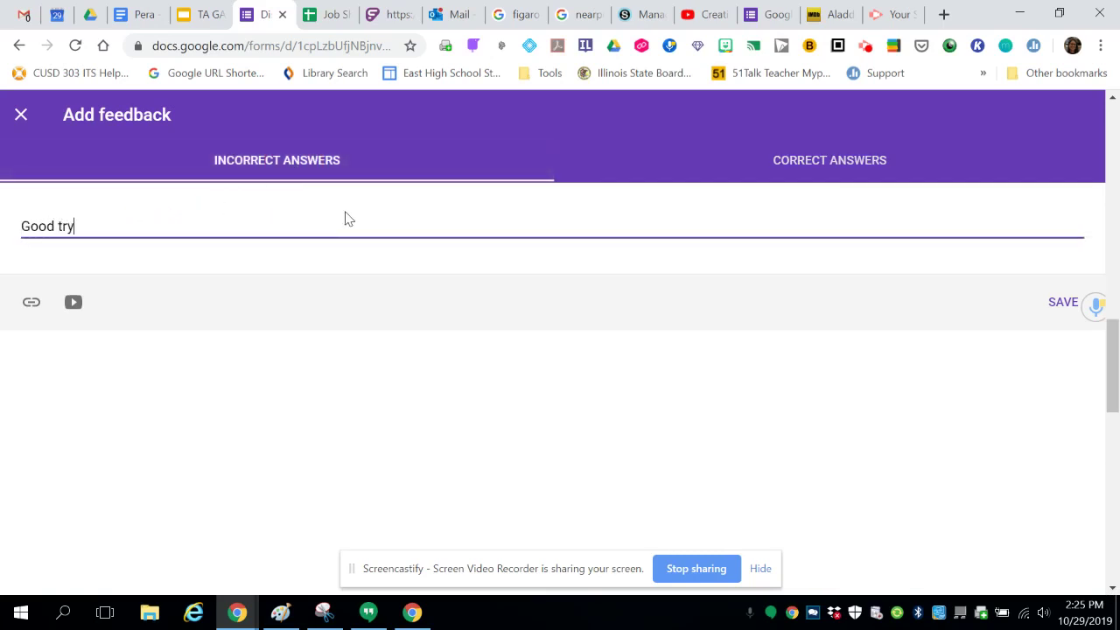
text(!)
Add the feedback "Awesome work!" for correct answers and save the question's feedback
click(807, 175)
click(185, 220)
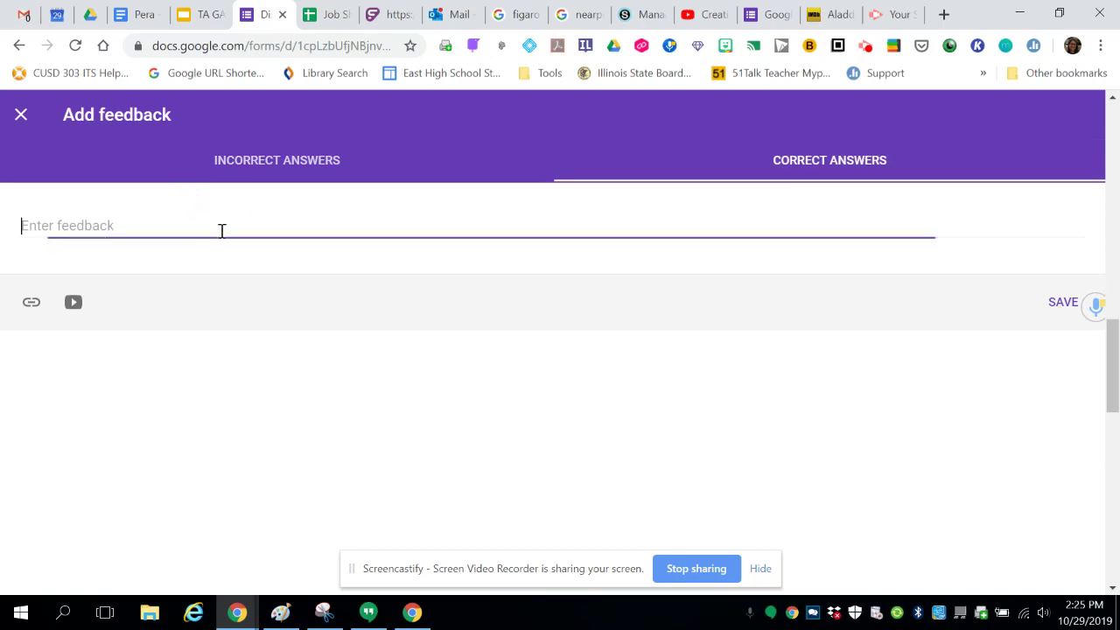
text(Awesome)
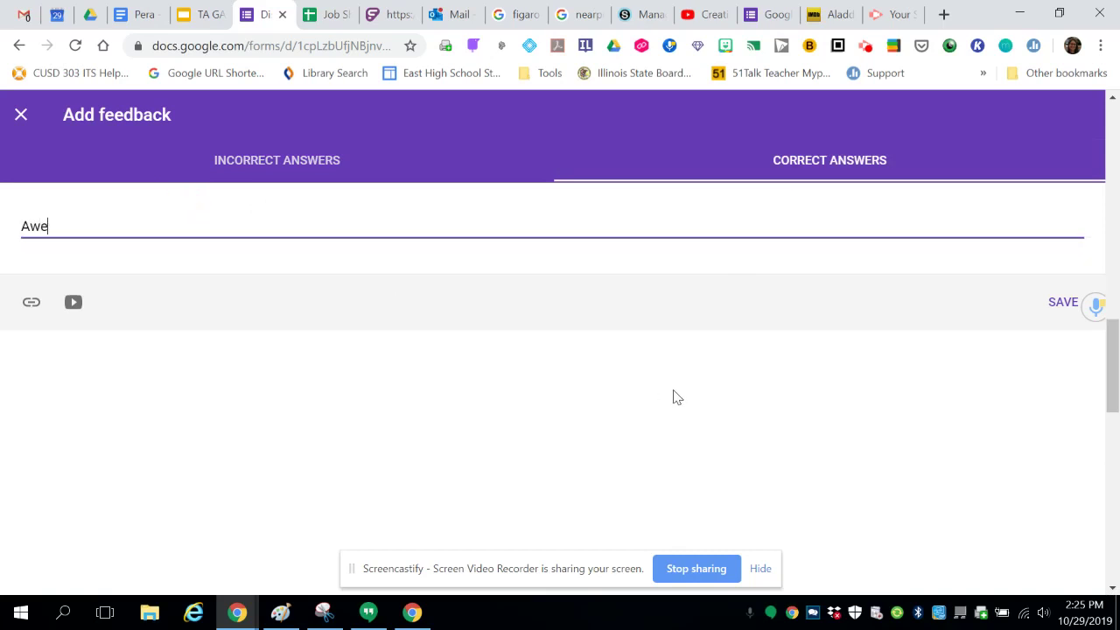
text( work!)
click(1061, 302)
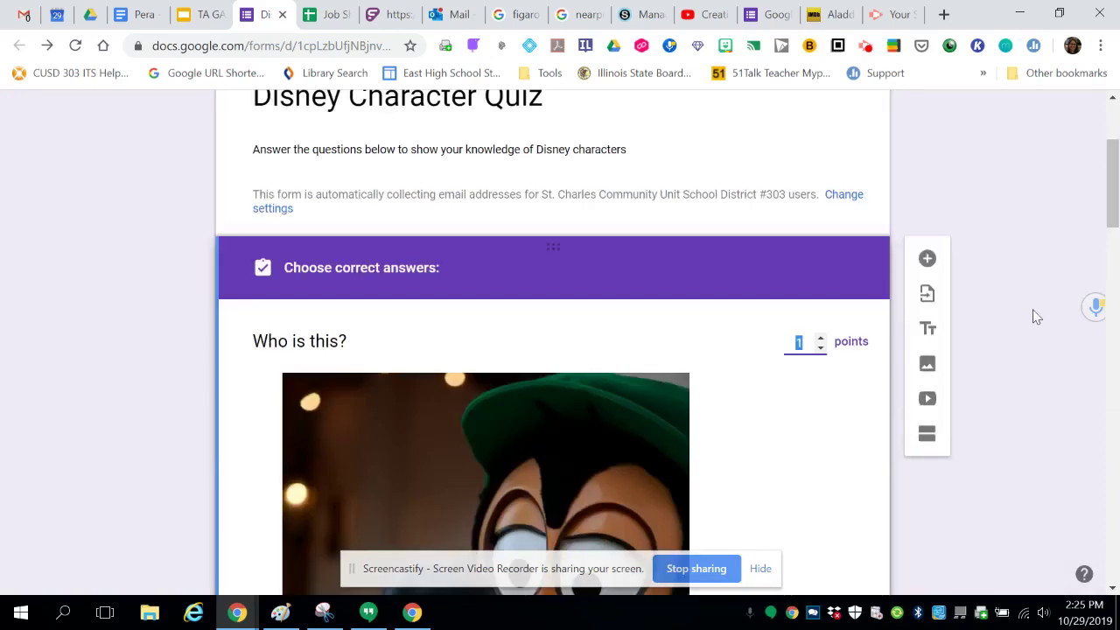
In the answer key of the question about Mickey Mouse's pet, mark Pluto as correct and raise the point value by one
scroll(955, 324, down, 9)
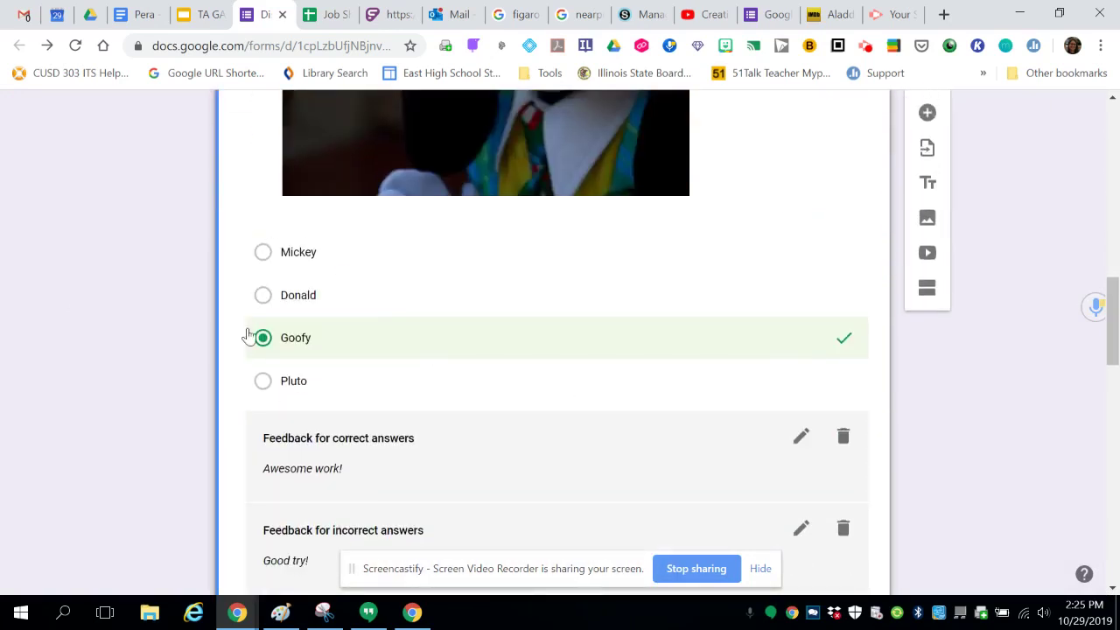
scroll(505, 257, down, 3)
scroll(404, 347, down, 2)
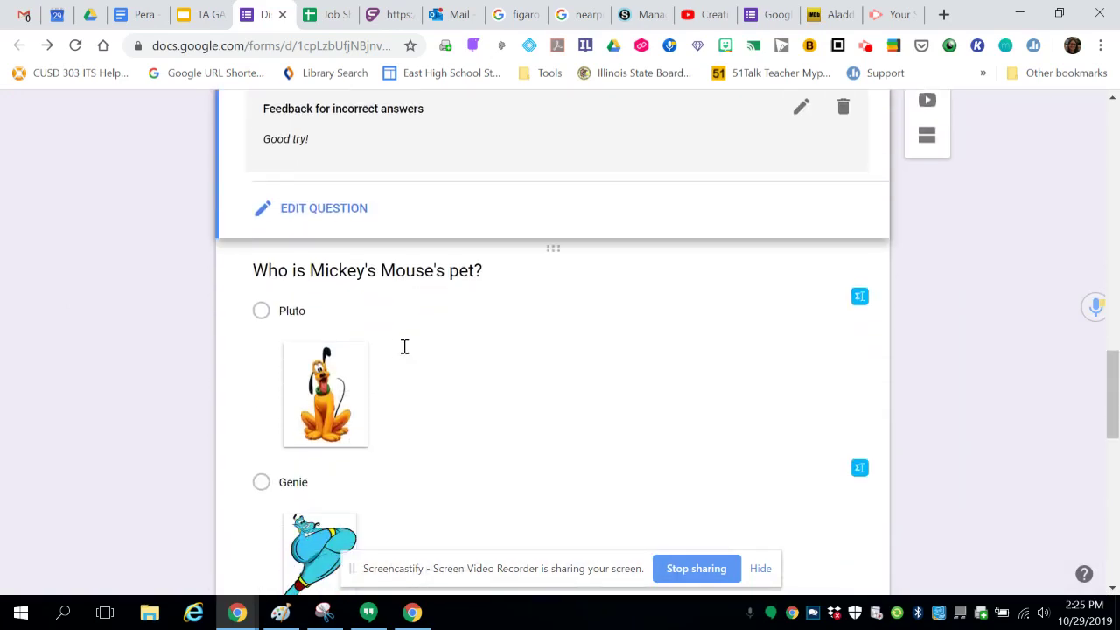
scroll(404, 347, down, 2)
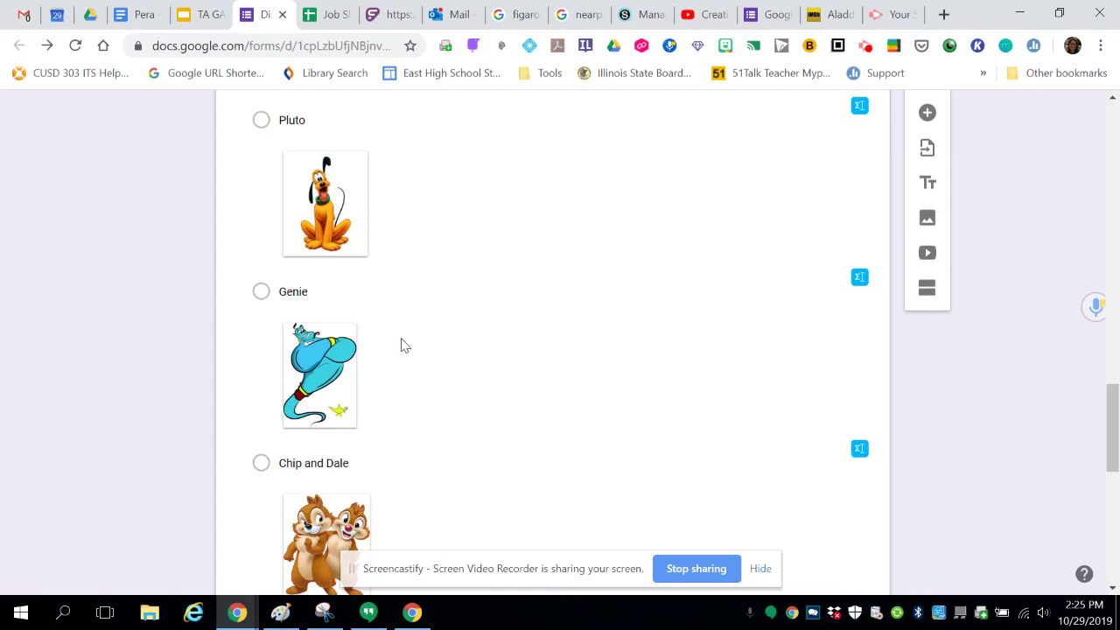
scroll(404, 346, up, 1)
scroll(404, 346, down, 6)
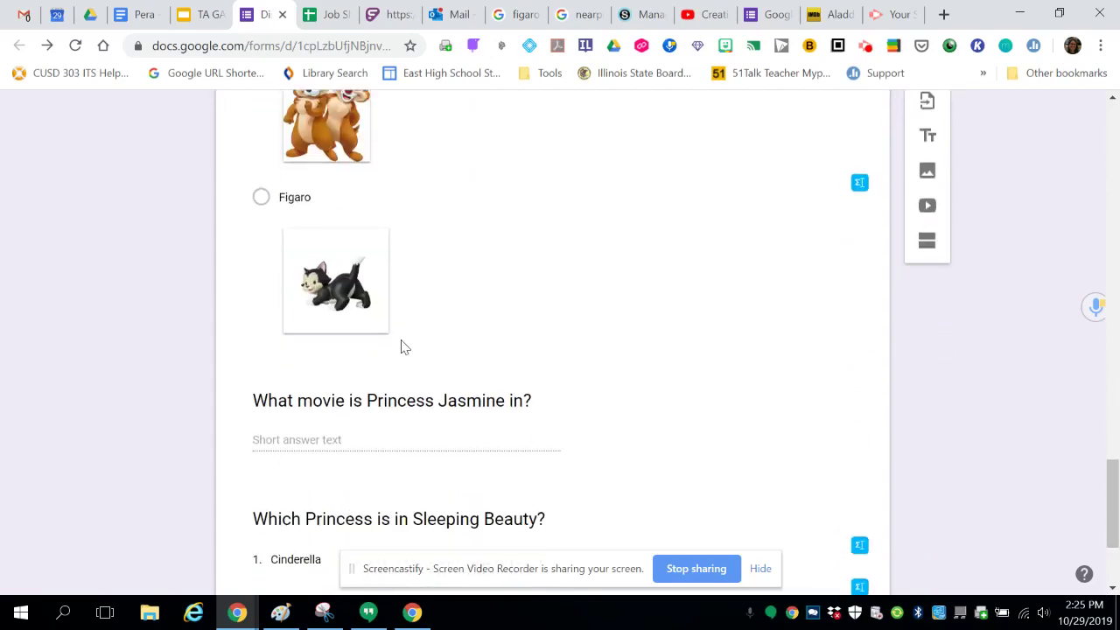
scroll(403, 341, down, 1)
scroll(405, 340, up, 2)
click(416, 331)
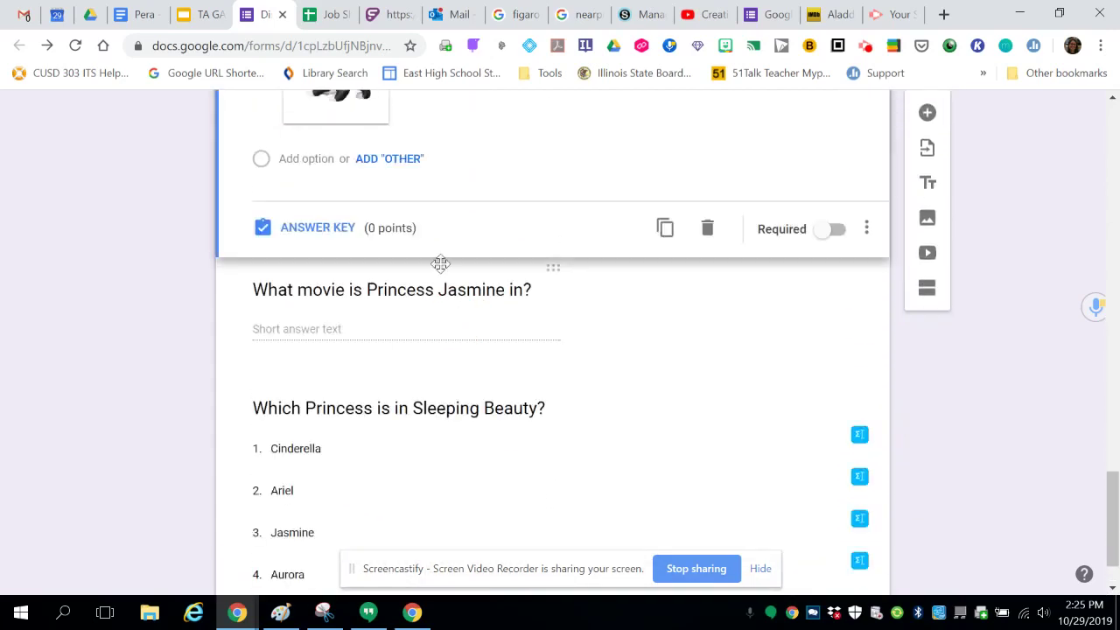
scroll(553, 156, up, 4)
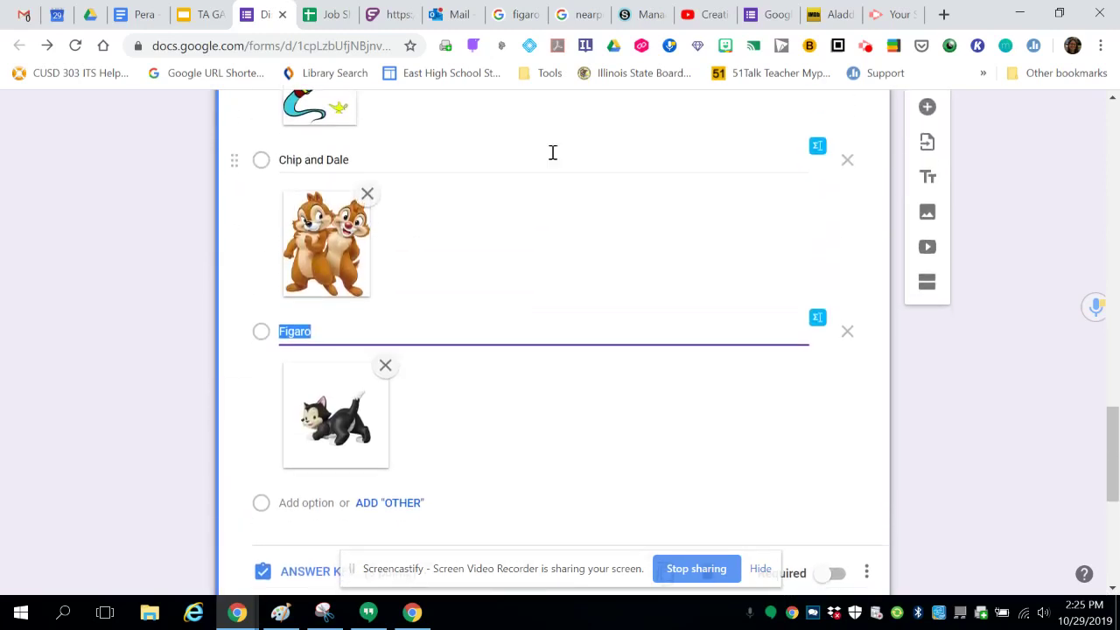
scroll(402, 247, down, 3)
click(302, 319)
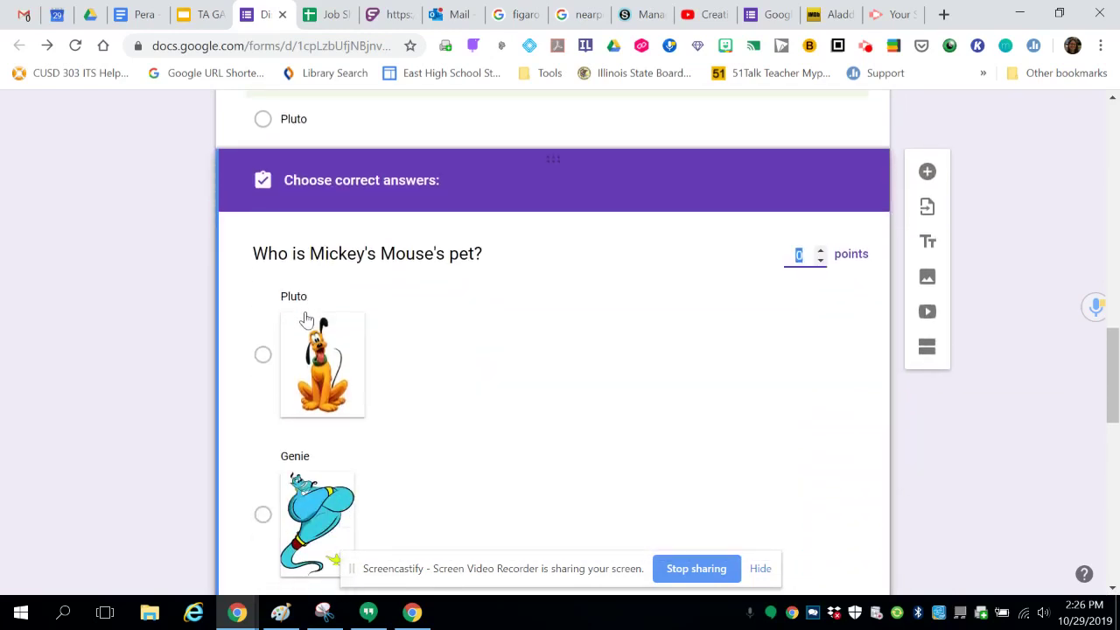
click(262, 355)
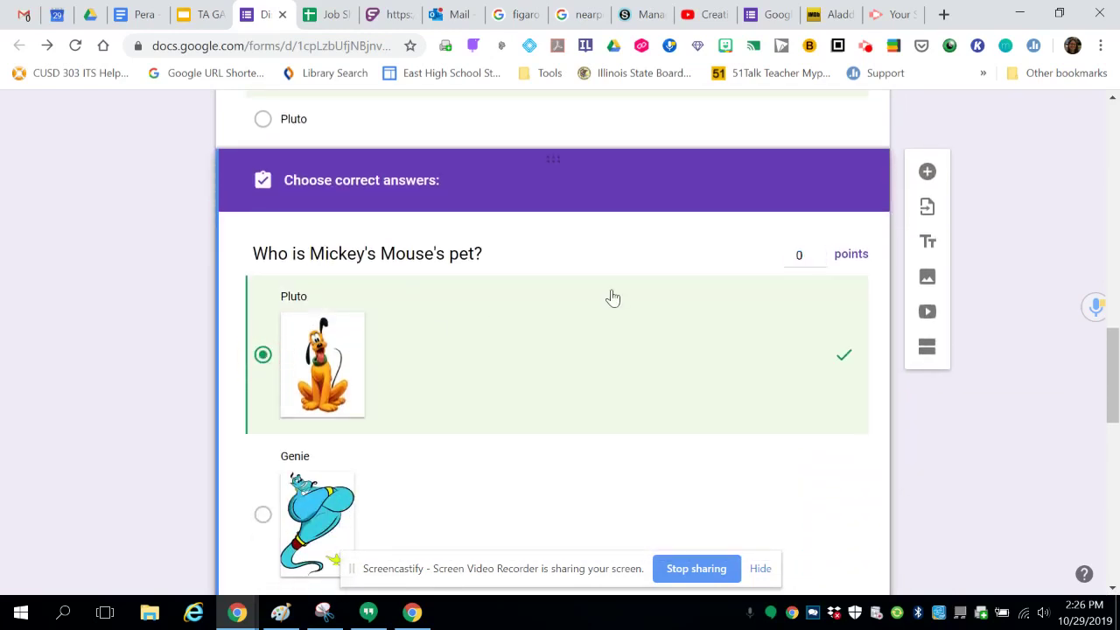
click(821, 249)
scroll(697, 373, down, 7)
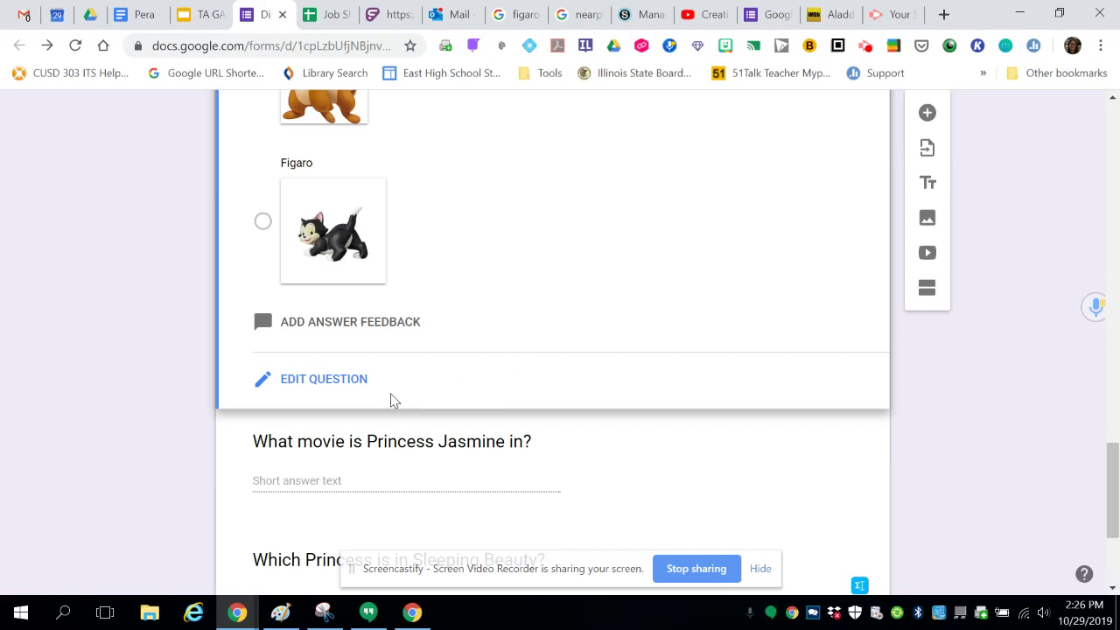
scroll(417, 385, down, 3)
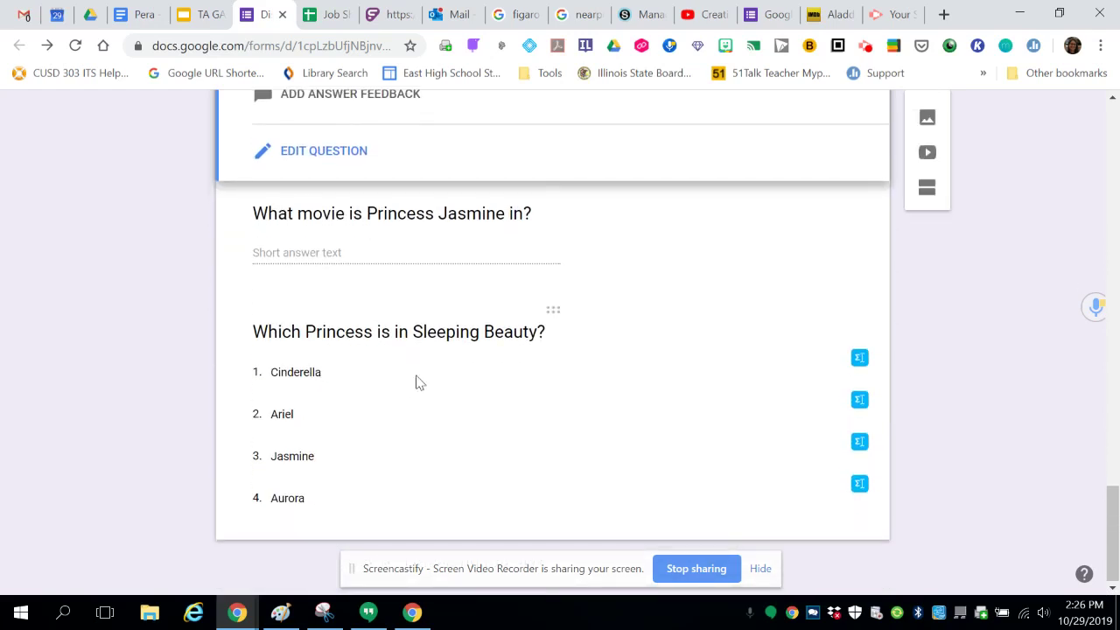
In the answer key of "What movie is Princess Jasmine in?", add "Aladdin" and "aladdin" as correct answers
click(640, 217)
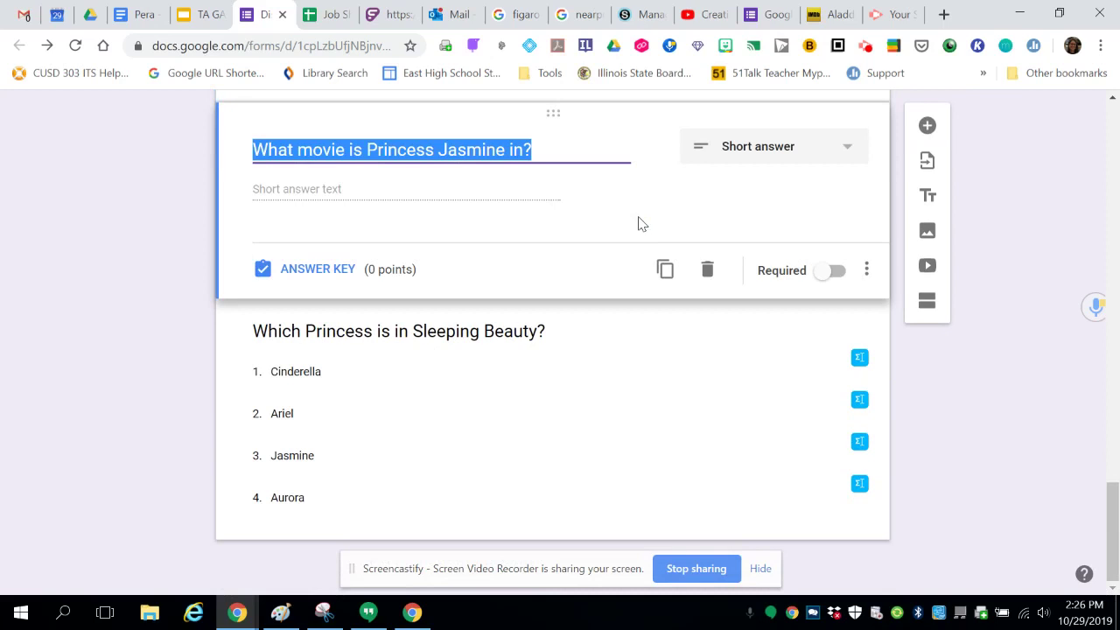
click(320, 270)
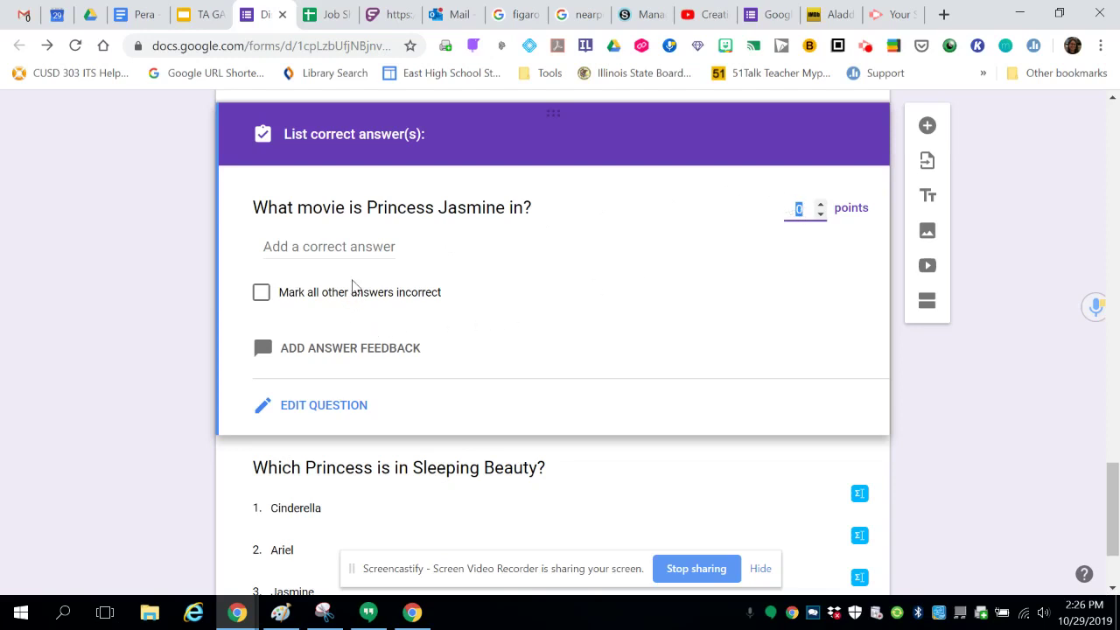
click(357, 247)
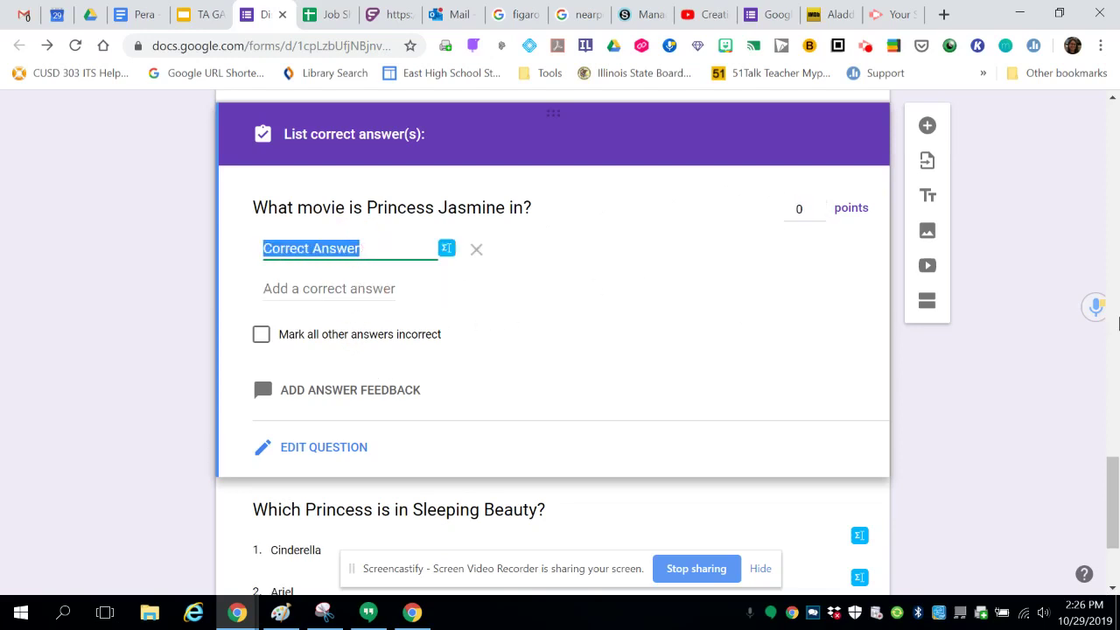
text(Aladdin)
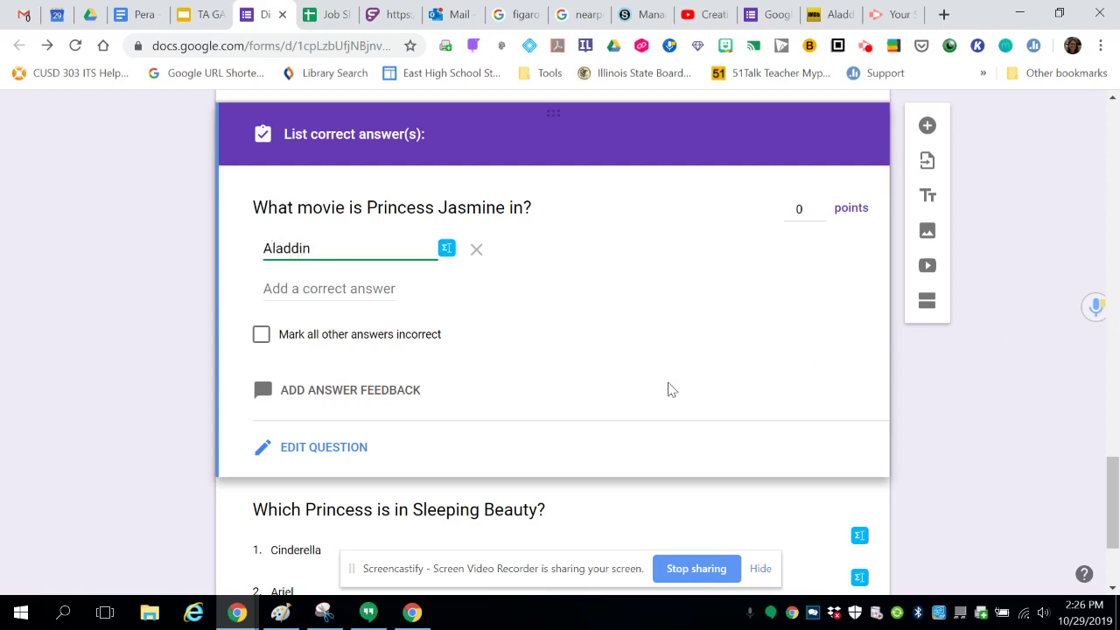
click(389, 288)
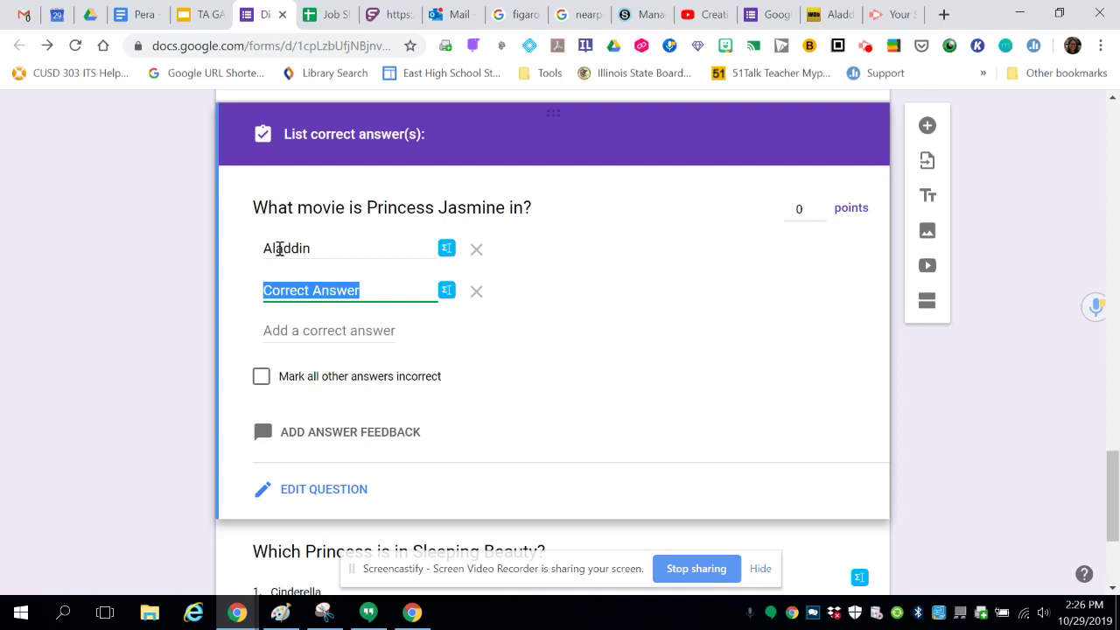
text(aladdin)
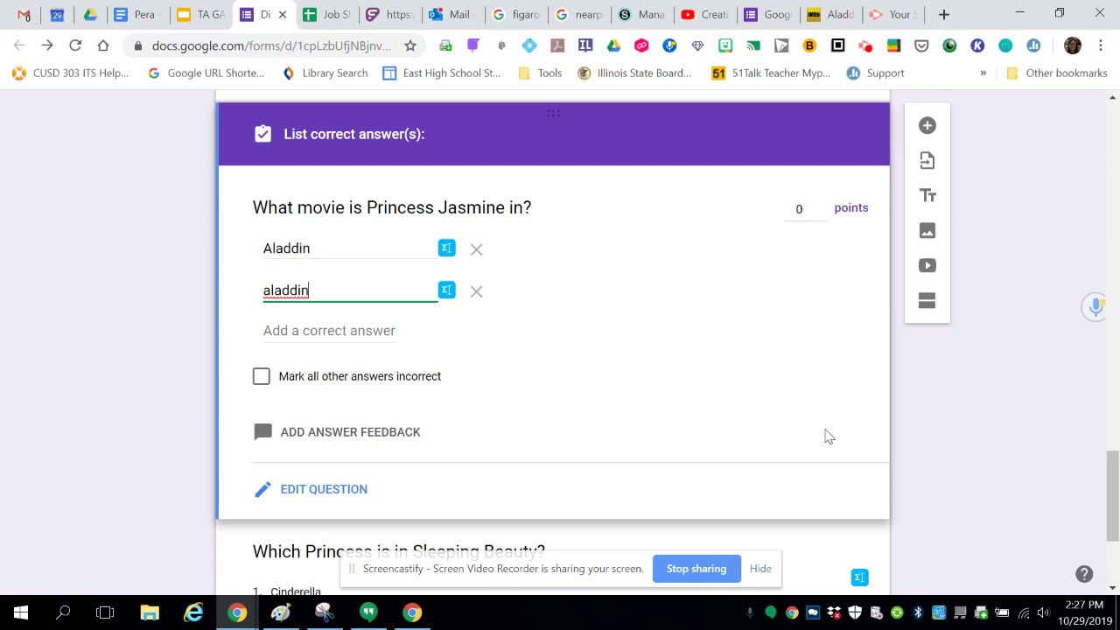
Mark all other answers to the Princess Jasmine question incorrect and make the question worth 1 point
click(265, 383)
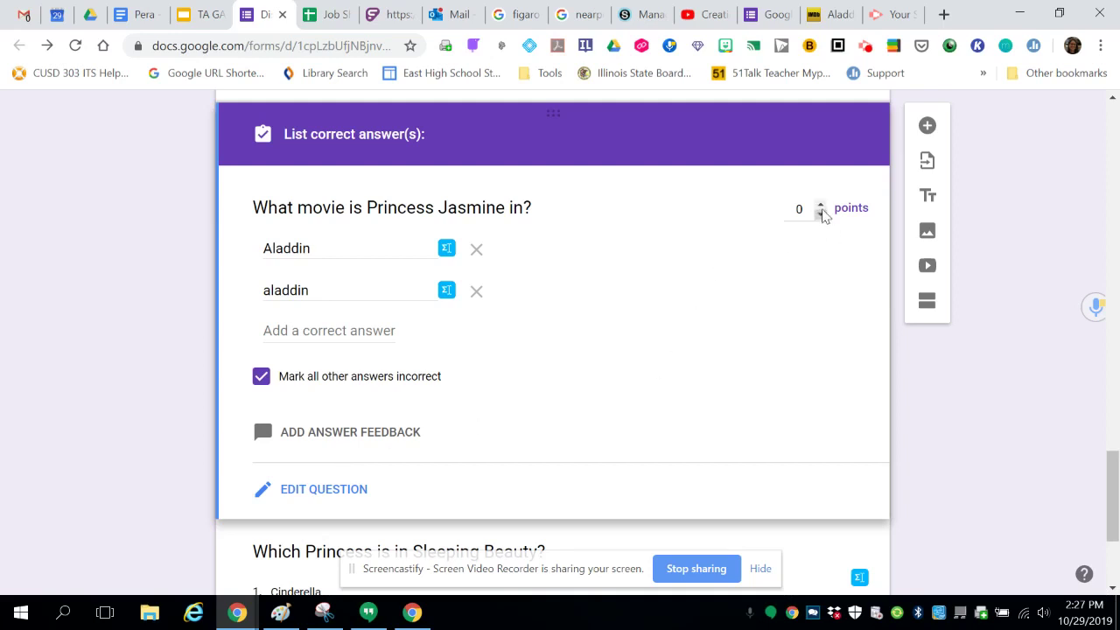
click(818, 204)
In the answer key of "Which Princess is in Sleeping Beauty?", mark Aurora as correct and assign 1 point
scroll(823, 402, down, 2)
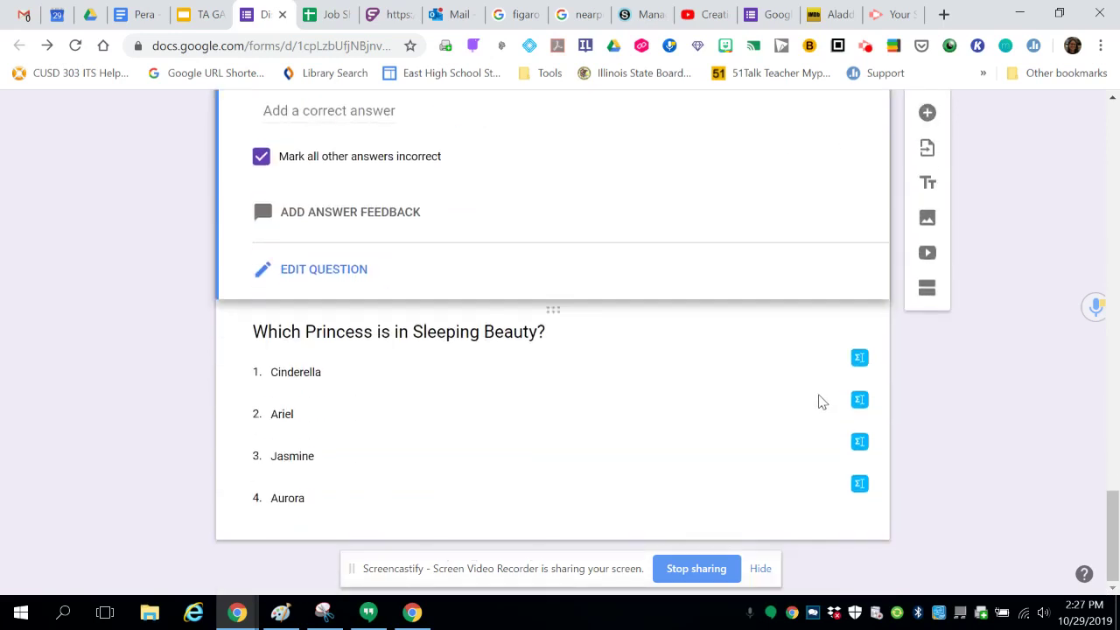
click(615, 331)
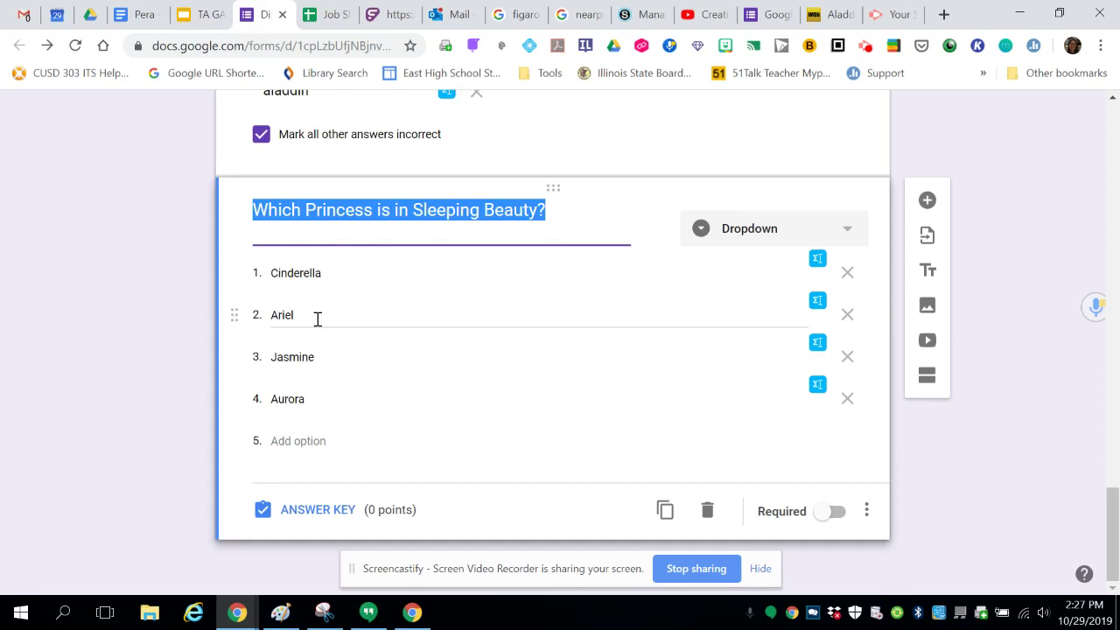
click(294, 399)
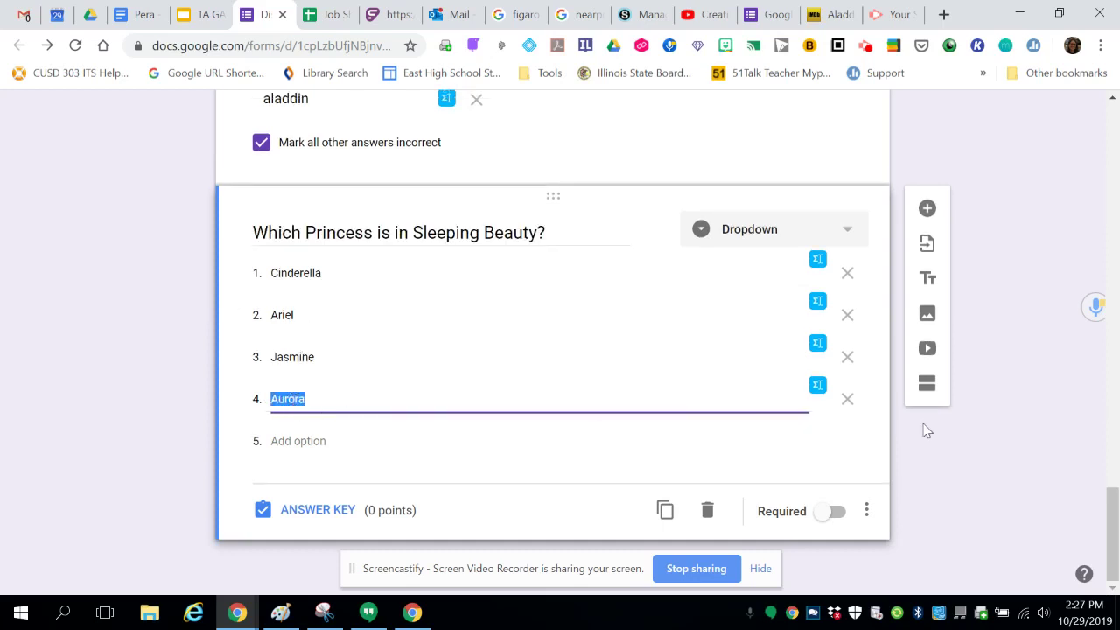
click(335, 516)
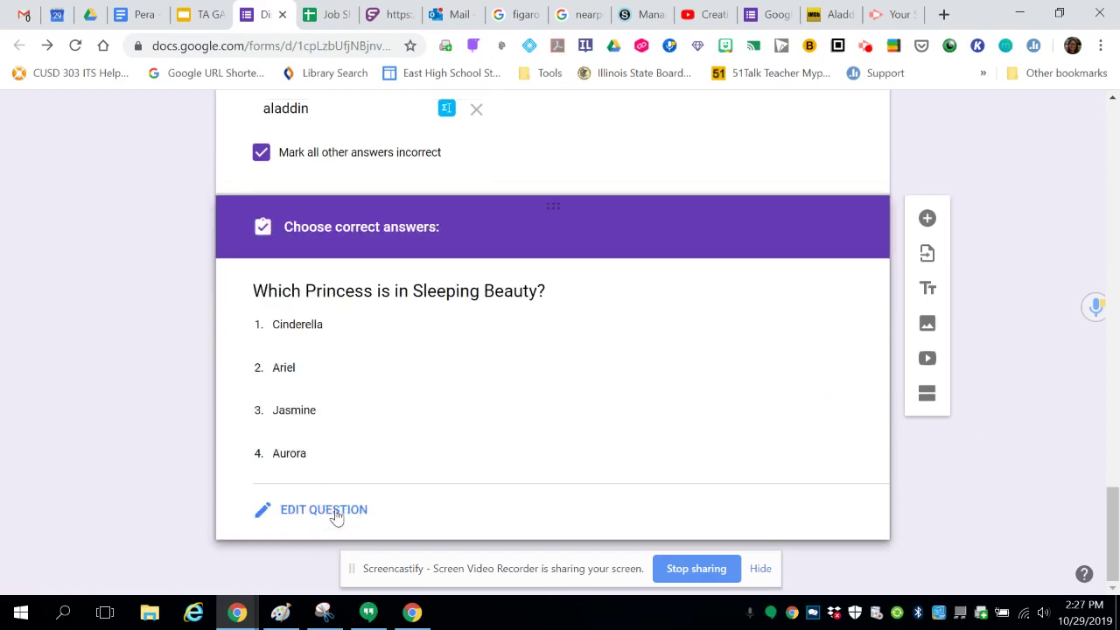
click(309, 459)
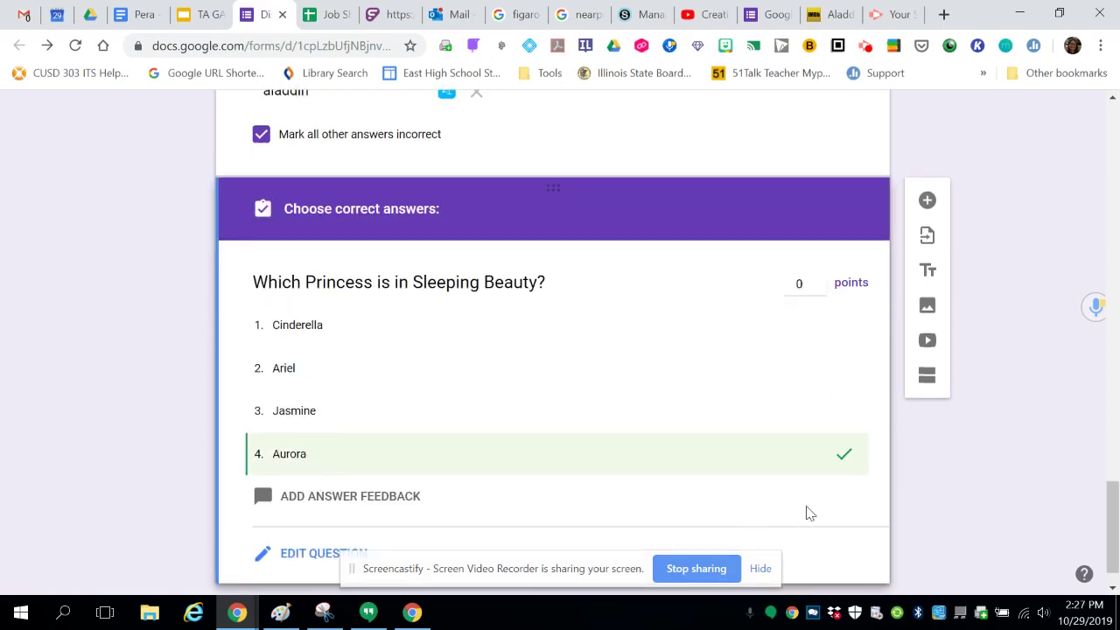
click(820, 277)
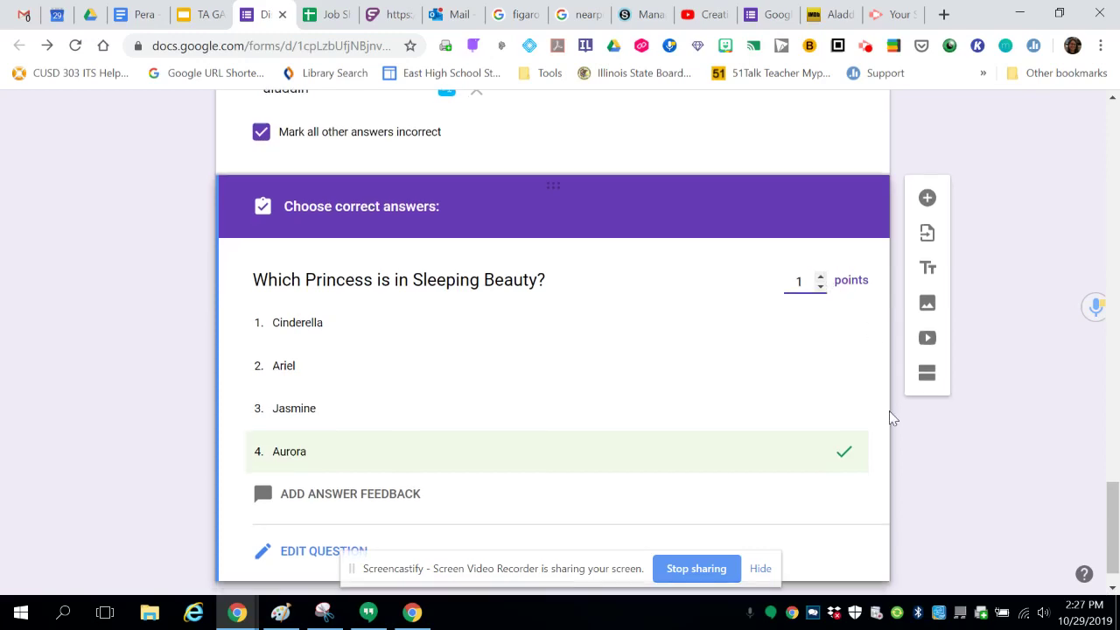
Look back through the quiz questions to check their marked answers and point values
scroll(779, 411, up, 9)
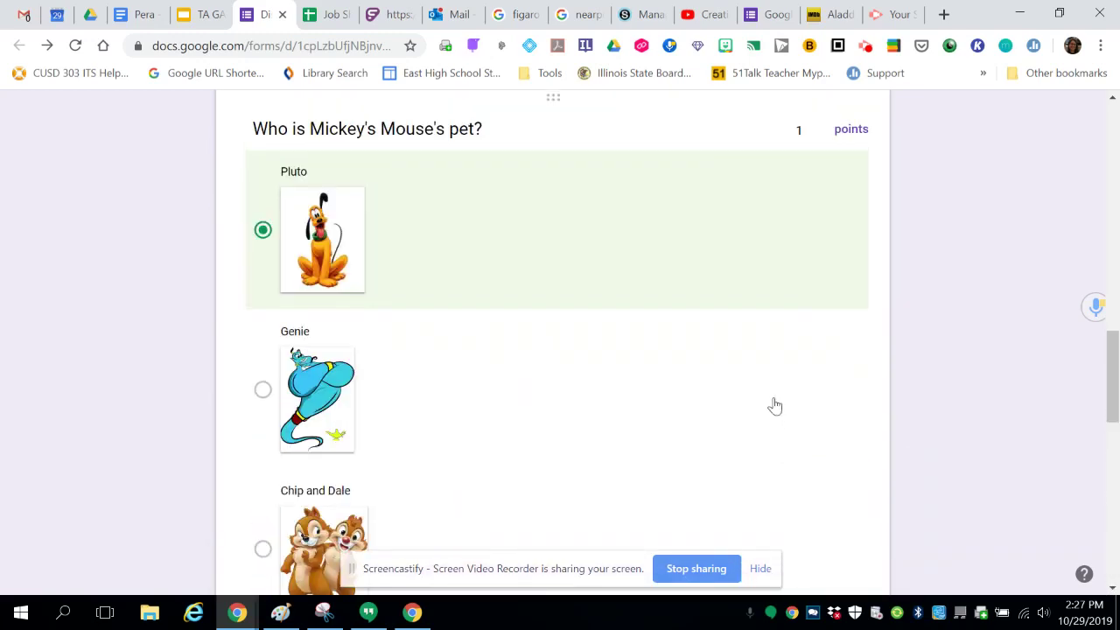
scroll(775, 406, up, 10)
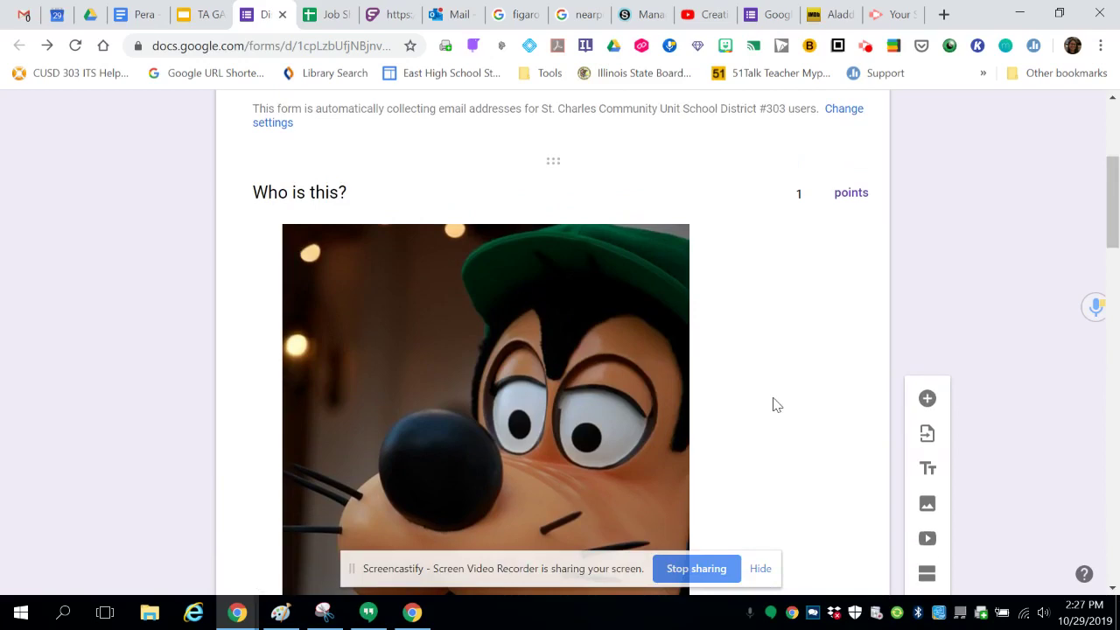
scroll(774, 406, down, 6)
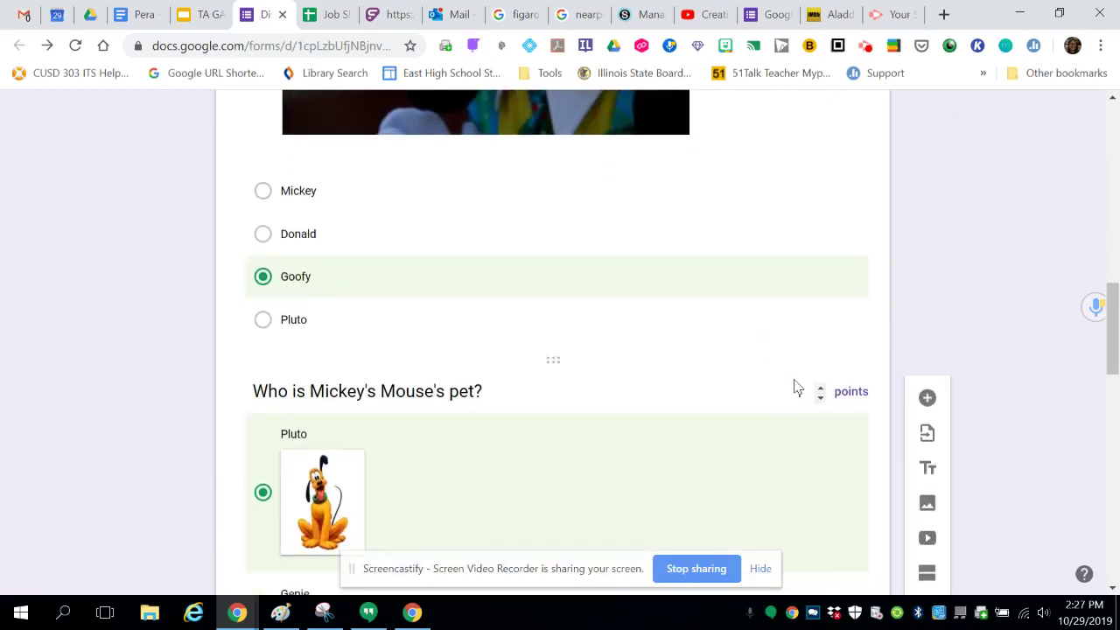
scroll(622, 336, down, 4)
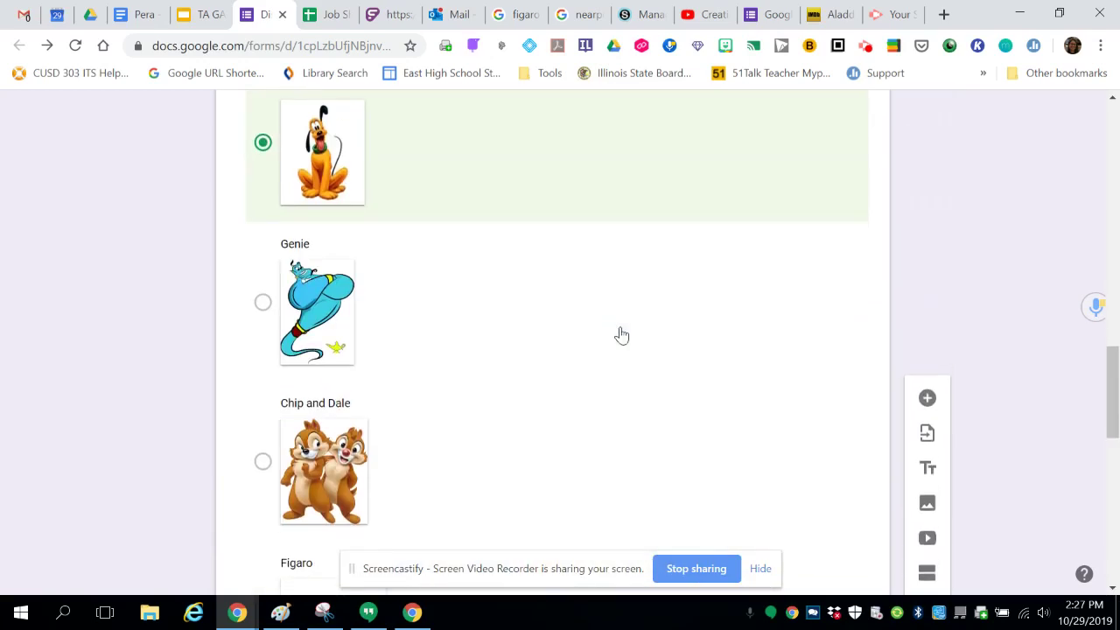
scroll(621, 336, up, 5)
scroll(622, 335, down, 2)
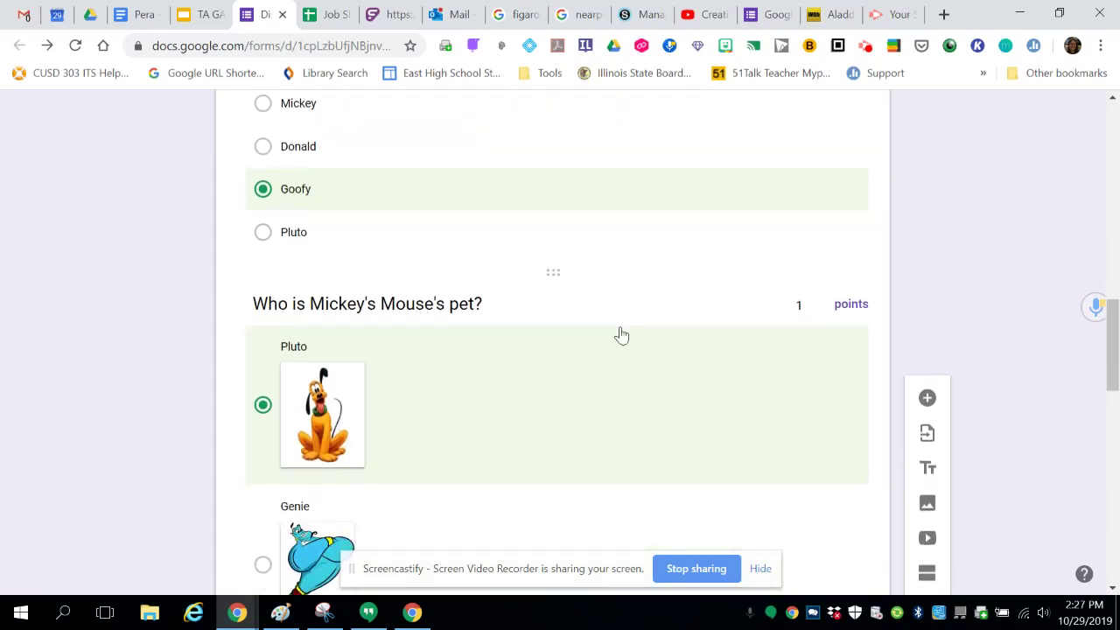
click(561, 267)
scroll(583, 282, down, 4)
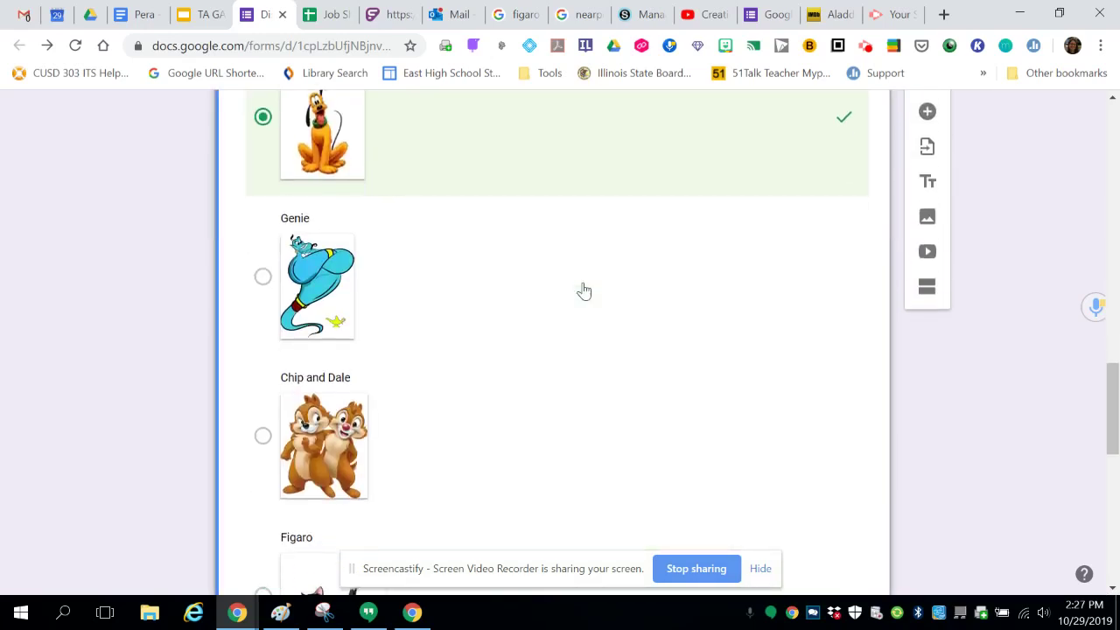
scroll(585, 290, down, 2)
scroll(583, 295, up, 10)
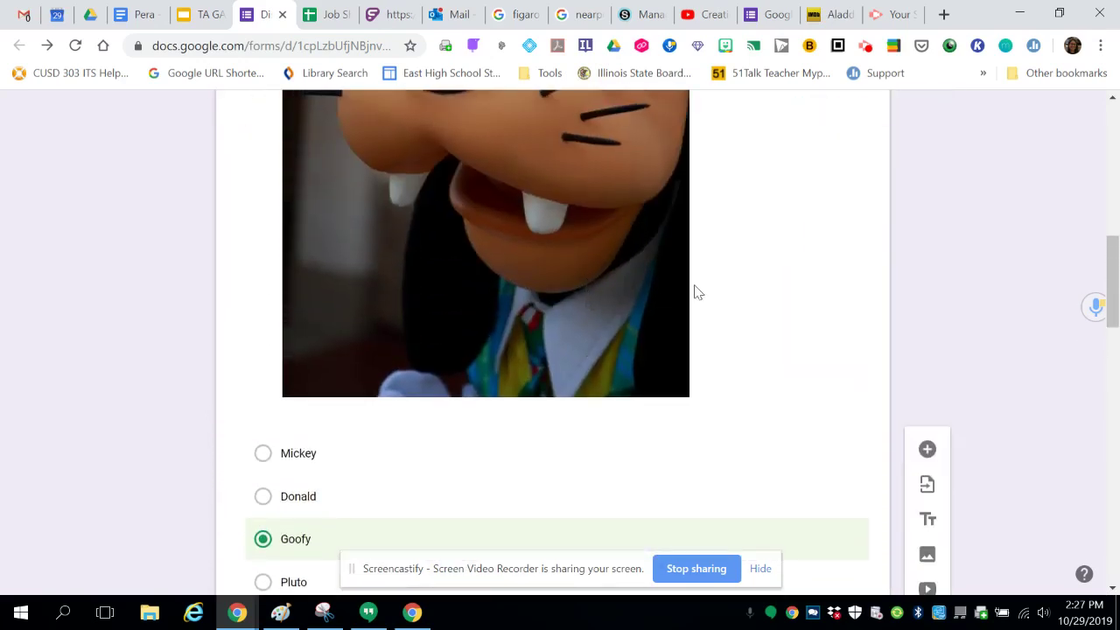
Return the "Who is this?" question from its answer key to editing and make it required
scroll(701, 289, up, 6)
scroll(729, 280, down, 8)
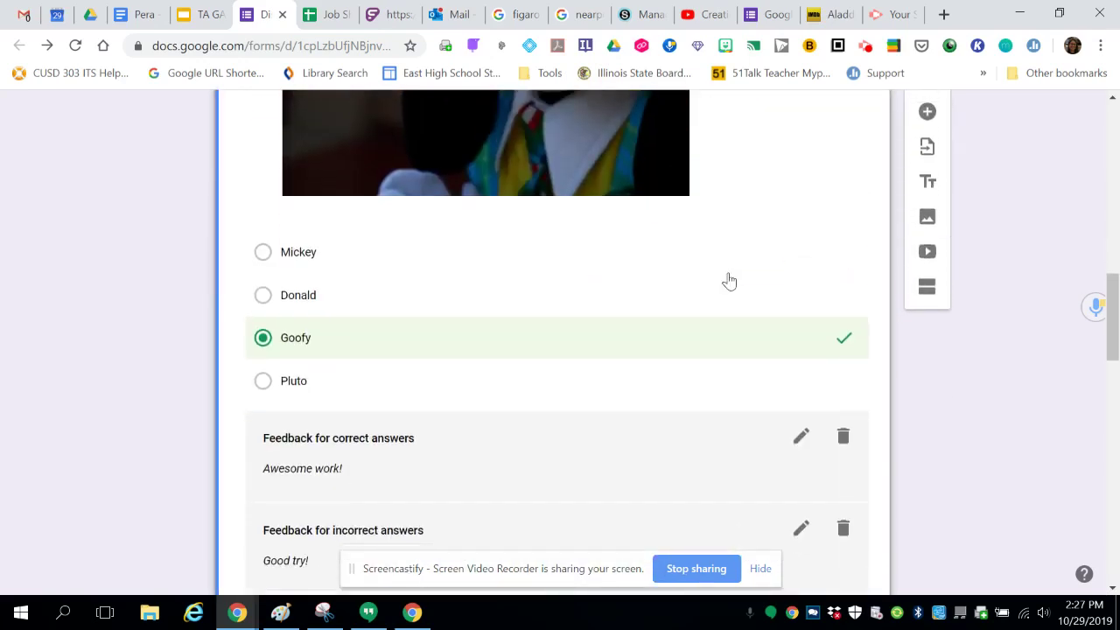
scroll(729, 280, down, 1)
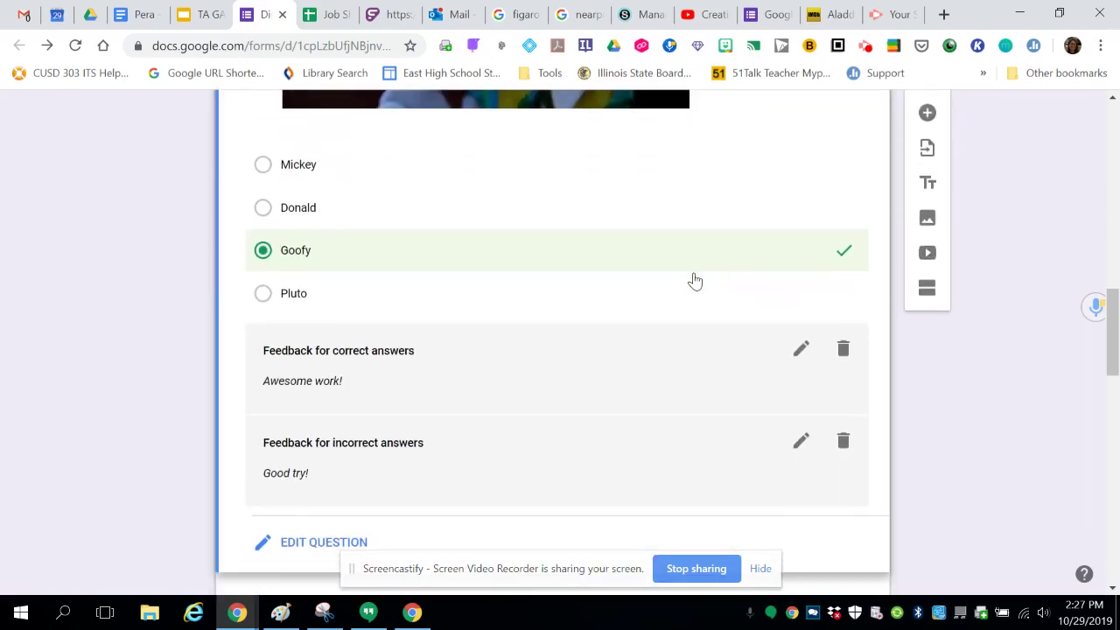
click(318, 543)
scroll(610, 406, down, 5)
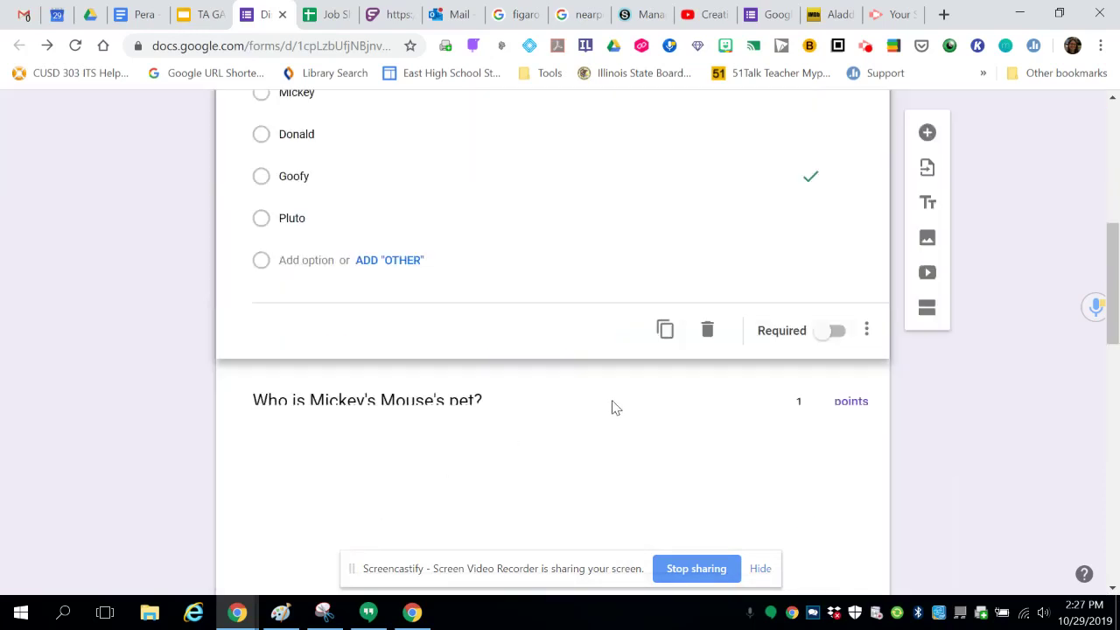
scroll(619, 401, down, 7)
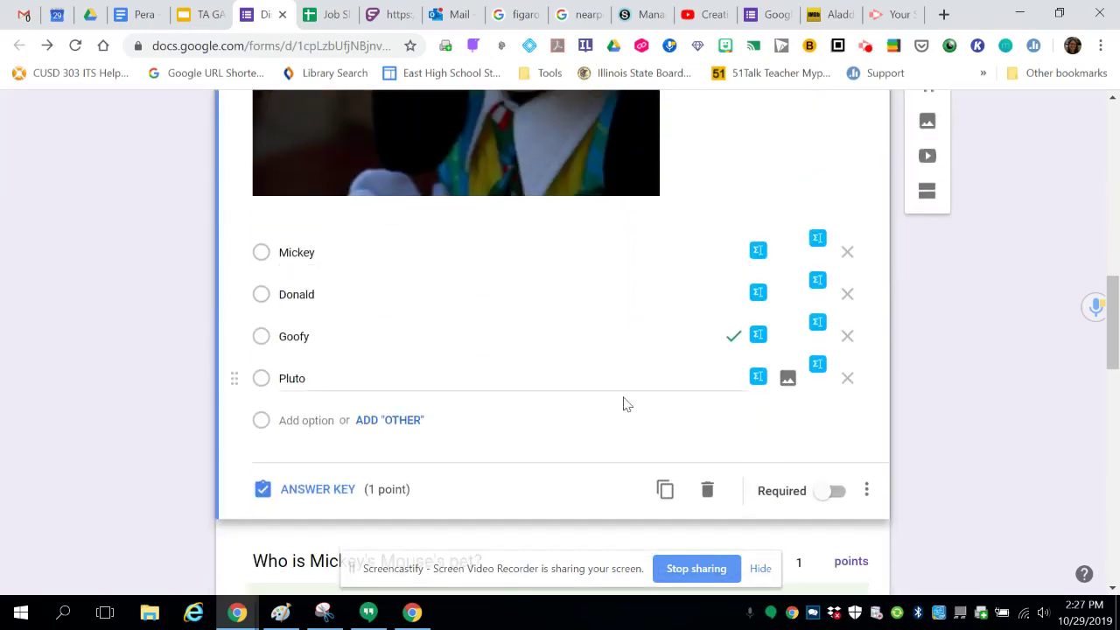
click(833, 320)
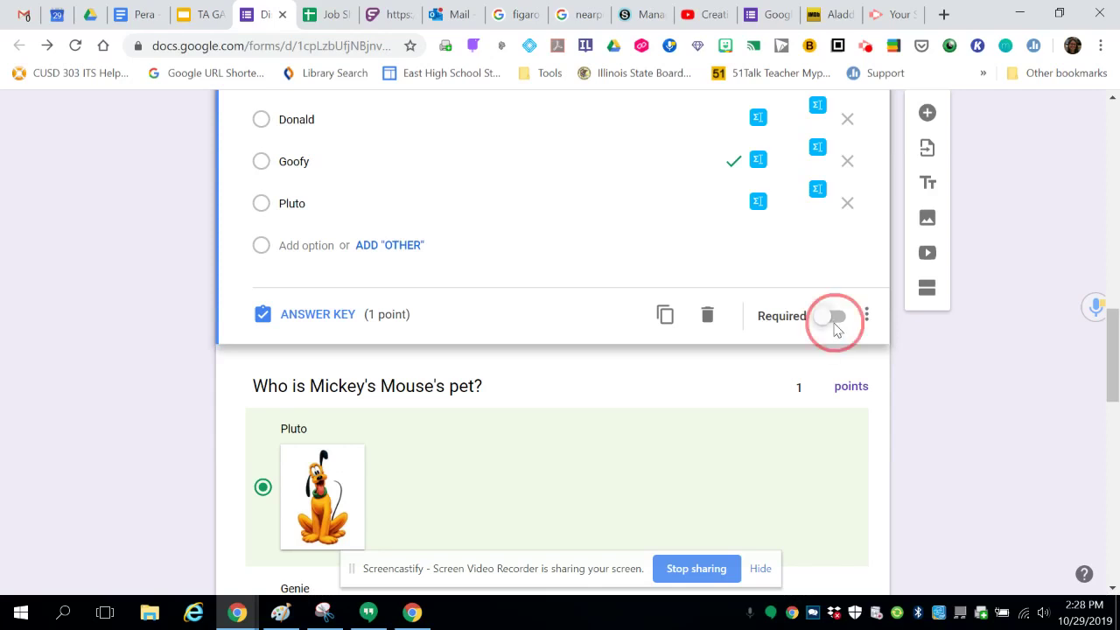
Mark Figaro as an additional correct answer to the question about Mickey Mouse's pet and make the question required
scroll(696, 433, down, 5)
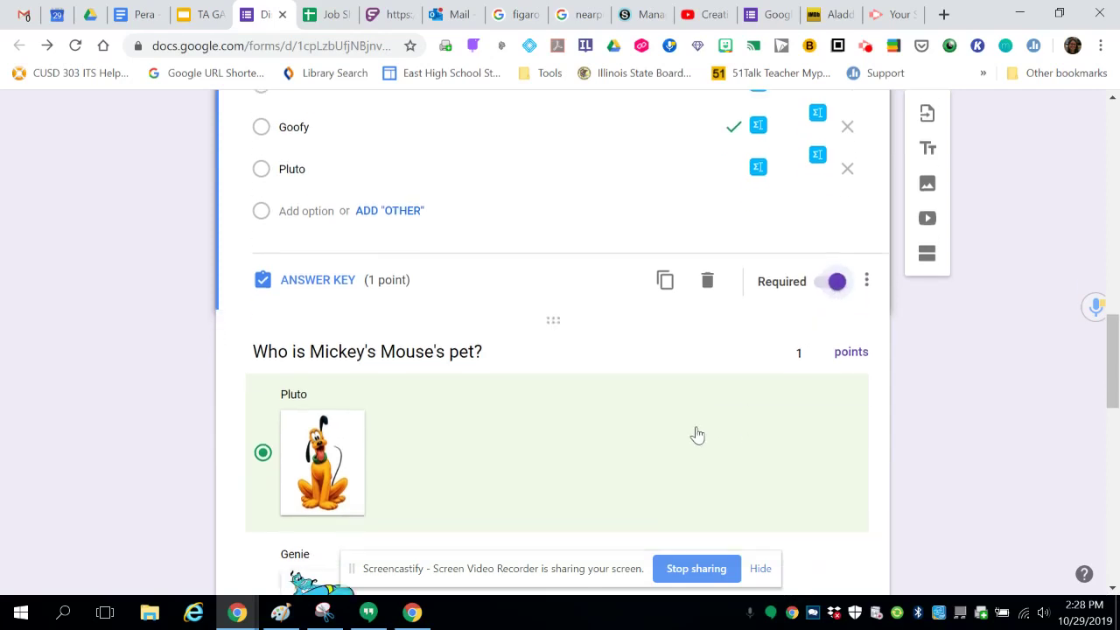
scroll(693, 435, down, 2)
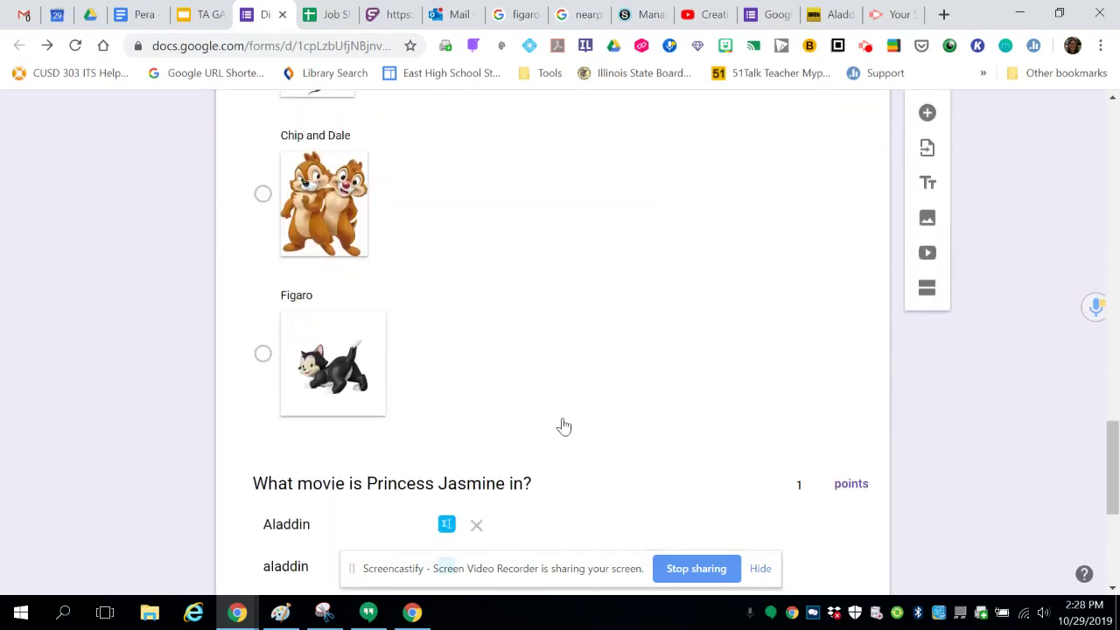
click(581, 383)
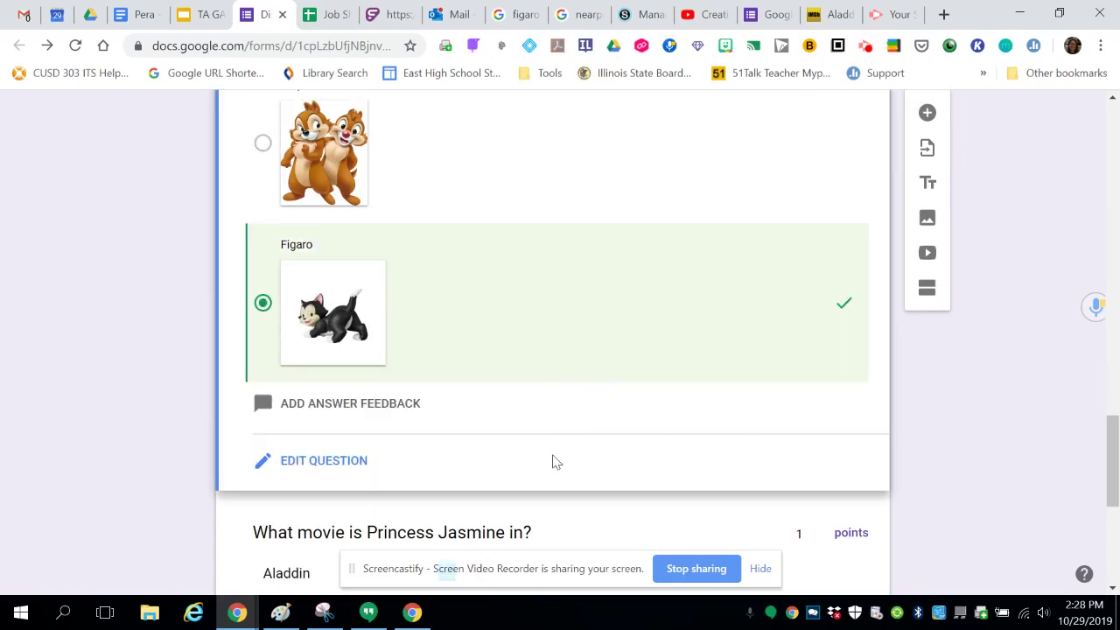
click(348, 462)
scroll(673, 423, down, 3)
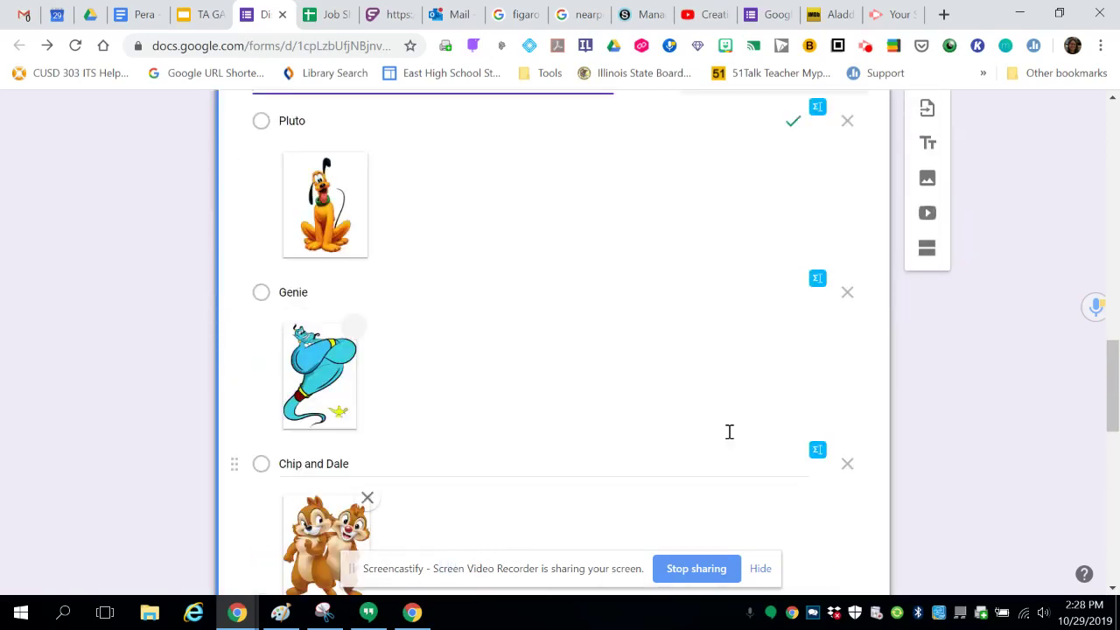
scroll(778, 270, down, 2)
scroll(832, 398, down, 4)
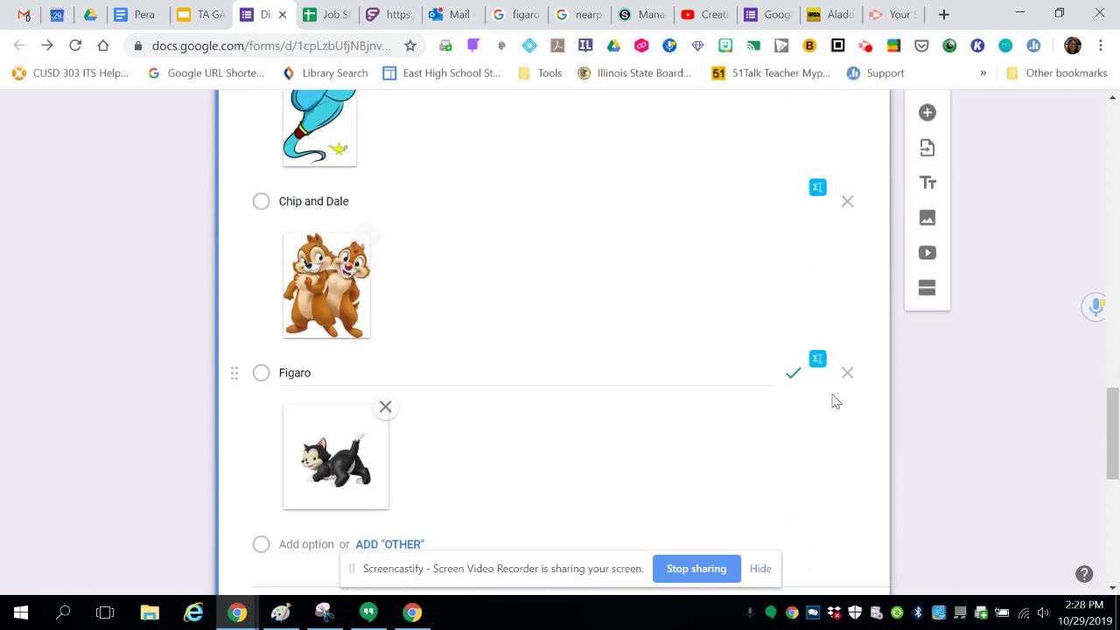
click(830, 357)
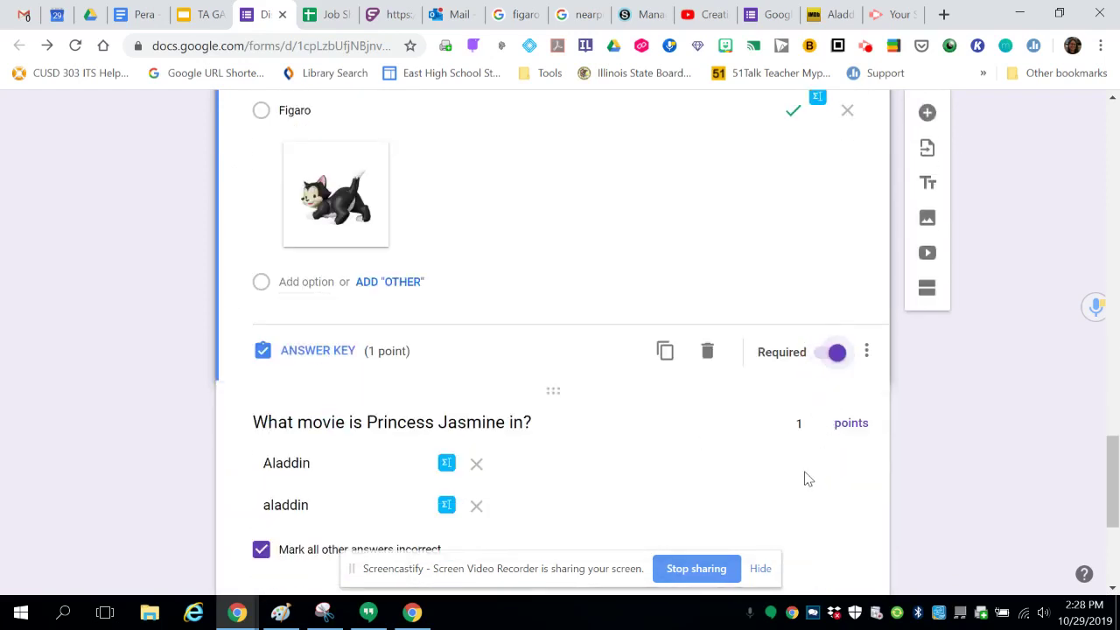
Return the "What movie is Princess Jasmine in?" question to editing and make it required
scroll(805, 478, down, 3)
click(685, 301)
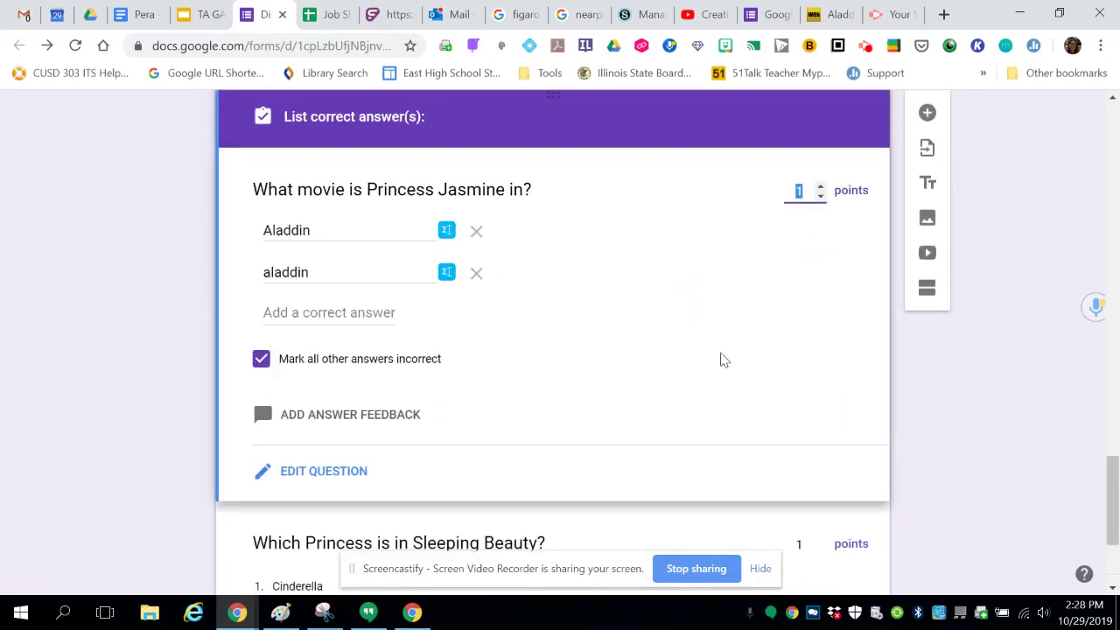
scroll(683, 342, down, 2)
click(323, 296)
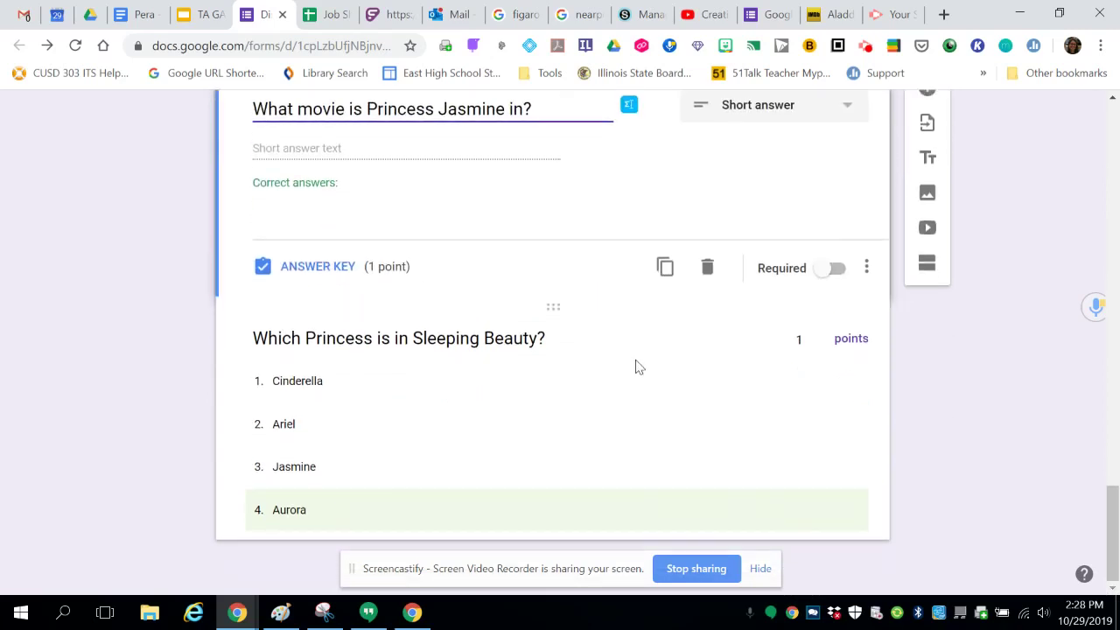
click(831, 273)
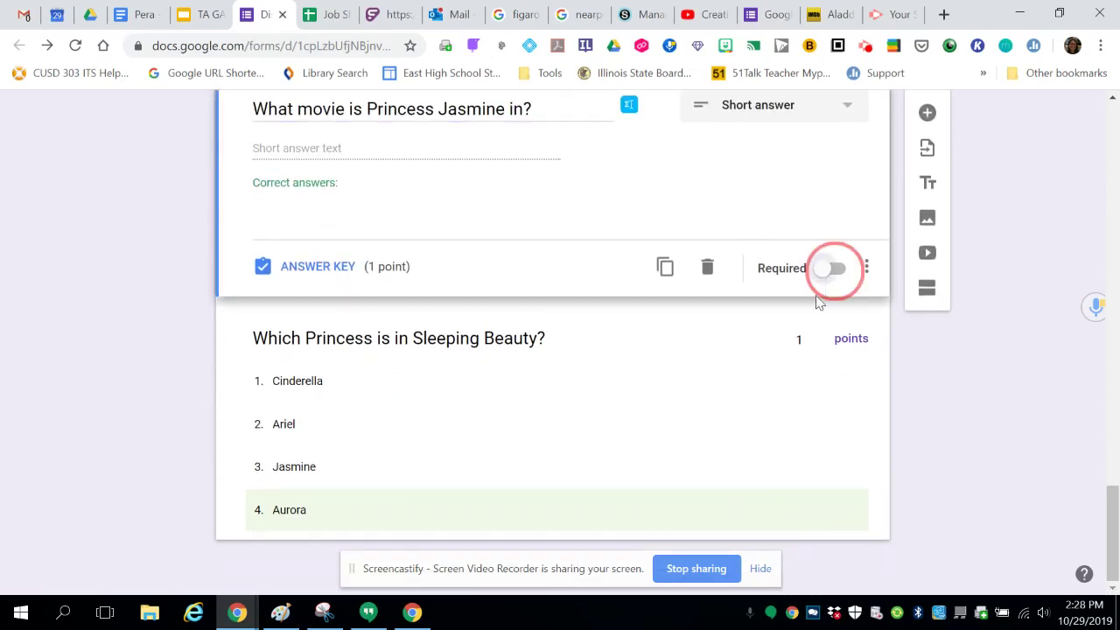
Return the "Which Princess is in Sleeping Beauty?" question from its answer key to editing and make it required
click(360, 339)
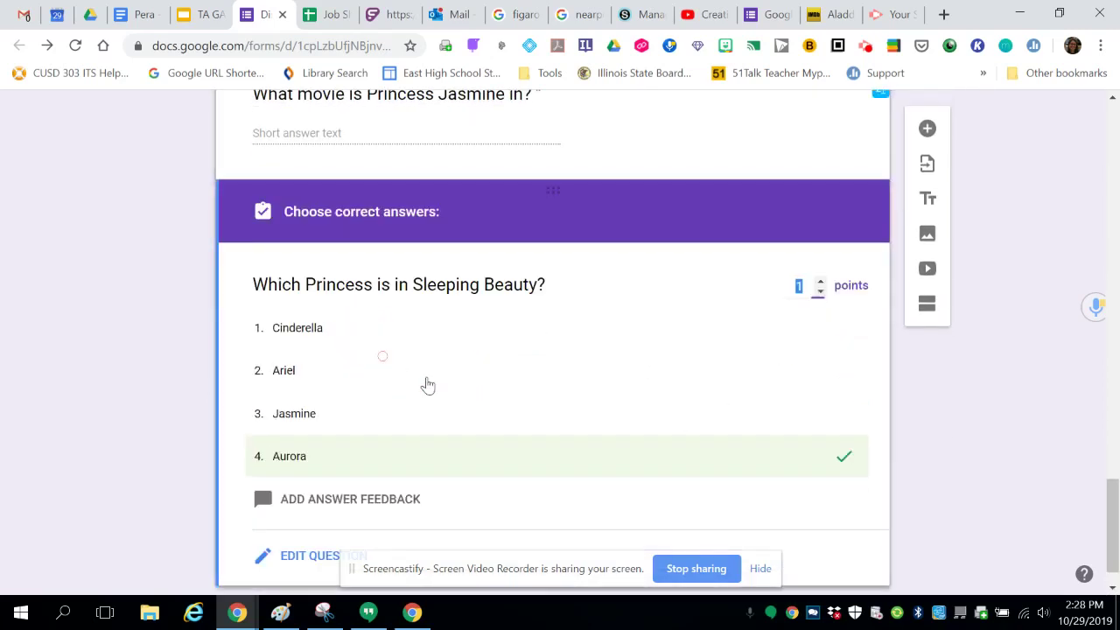
click(322, 518)
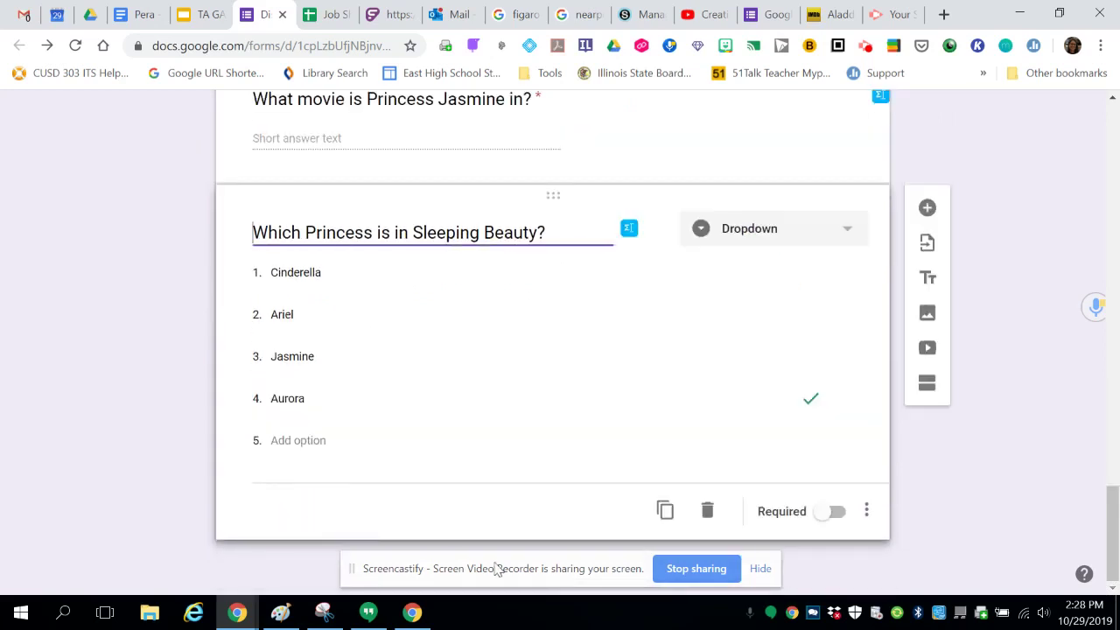
click(832, 512)
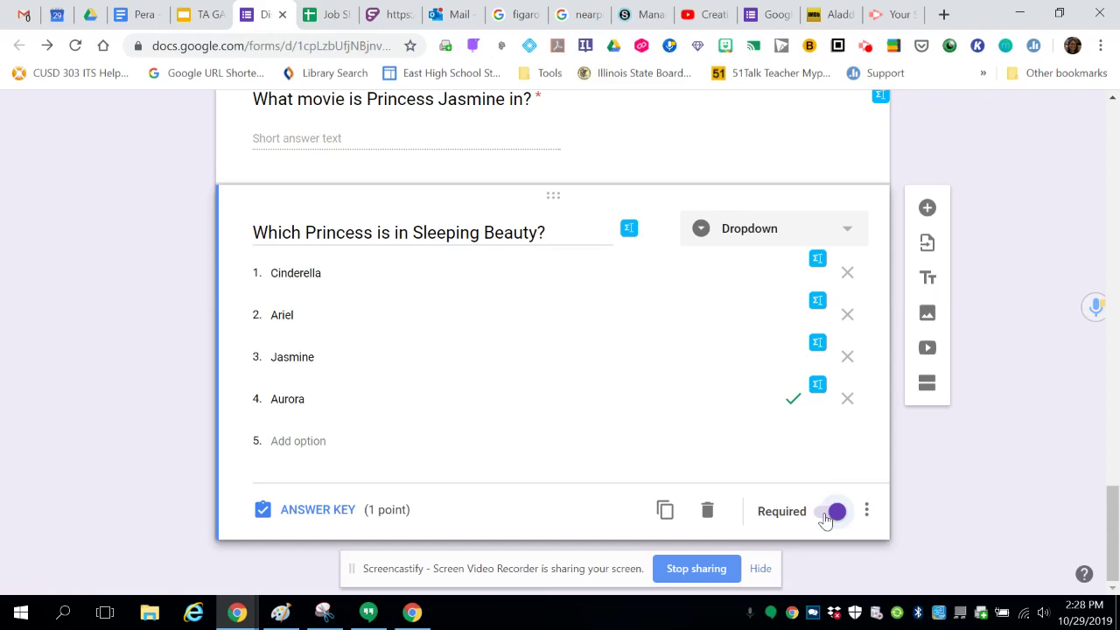
Open the preview of the Disney Character Quiz in its own browser tab, keeping the editor open
scroll(778, 370, up, 20)
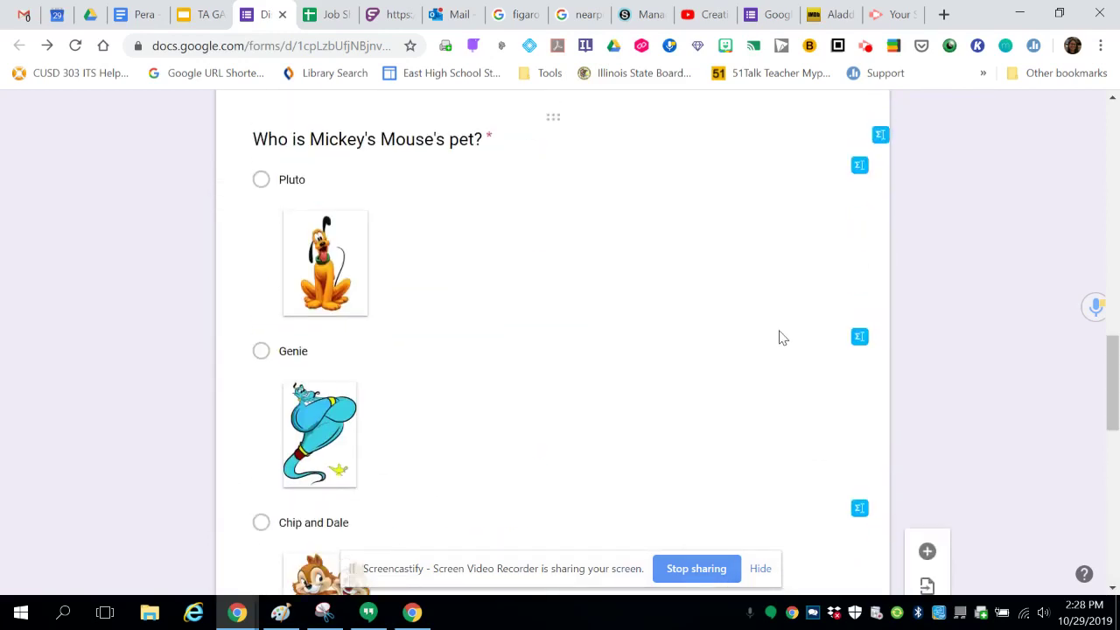
scroll(783, 337, up, 2)
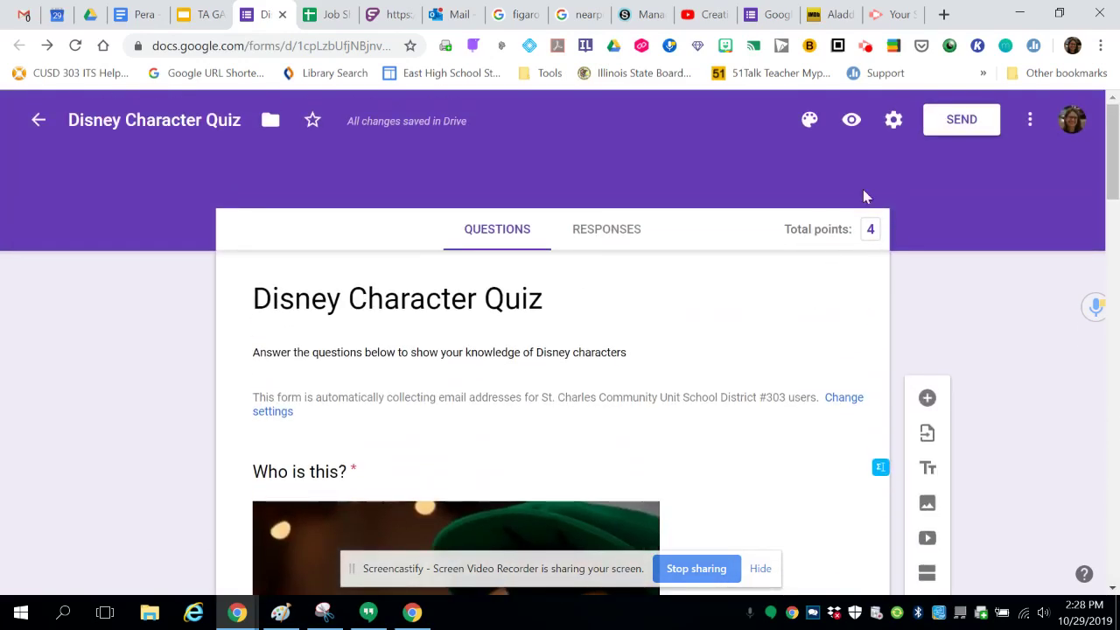
click(853, 122)
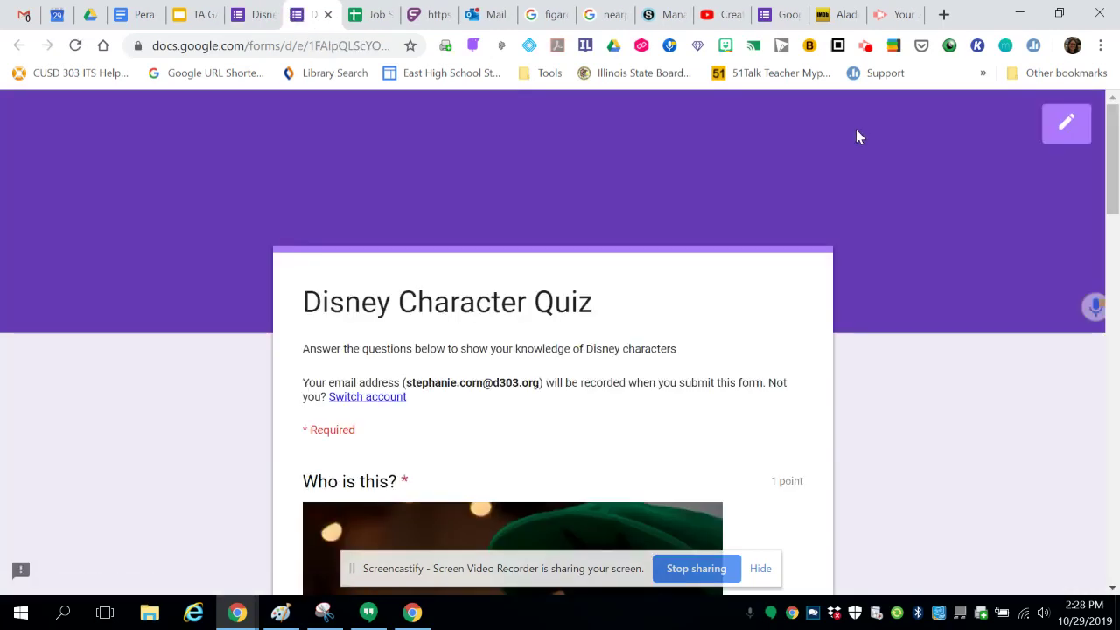
click(252, 14)
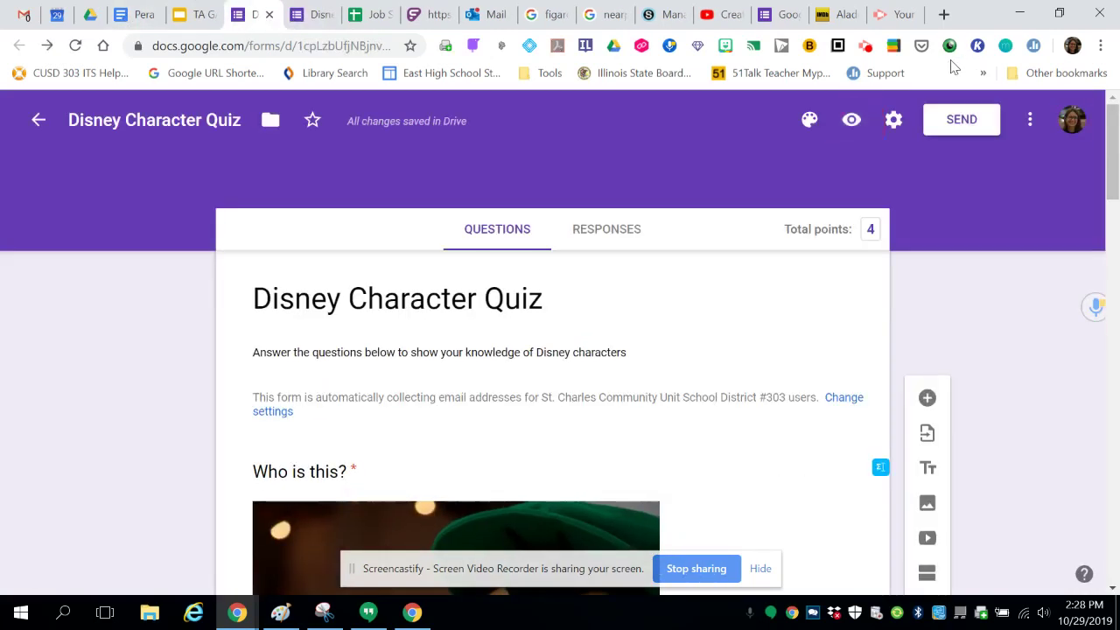
click(302, 21)
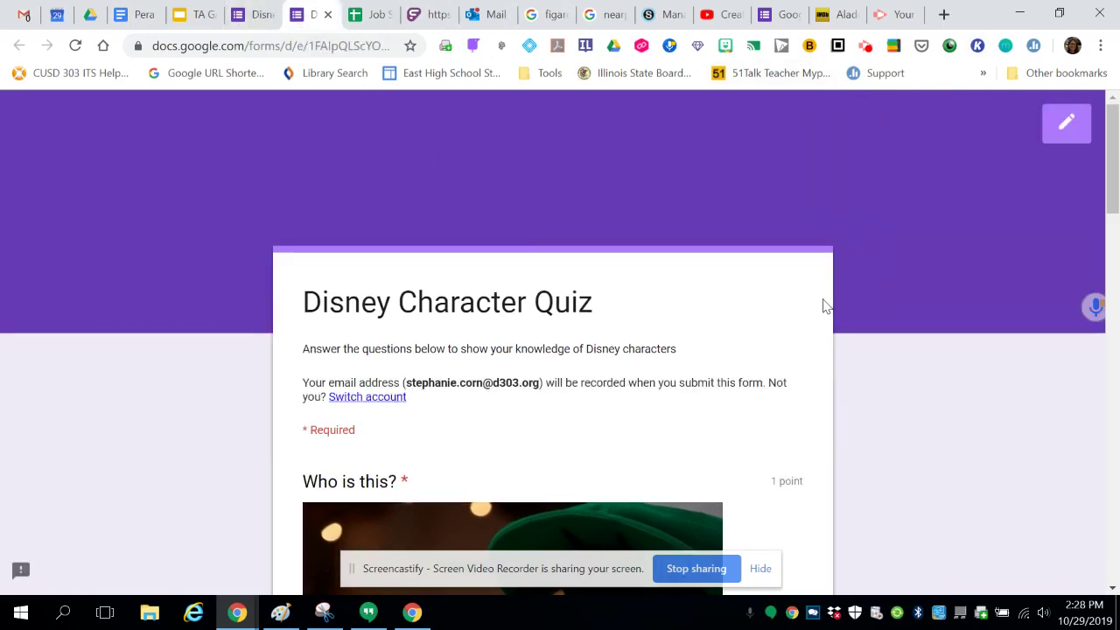
Answer Goofy to "Who is this?" and Pluto to the question about Mickey Mouse's pet in the previewed quiz
scroll(826, 272, down, 3)
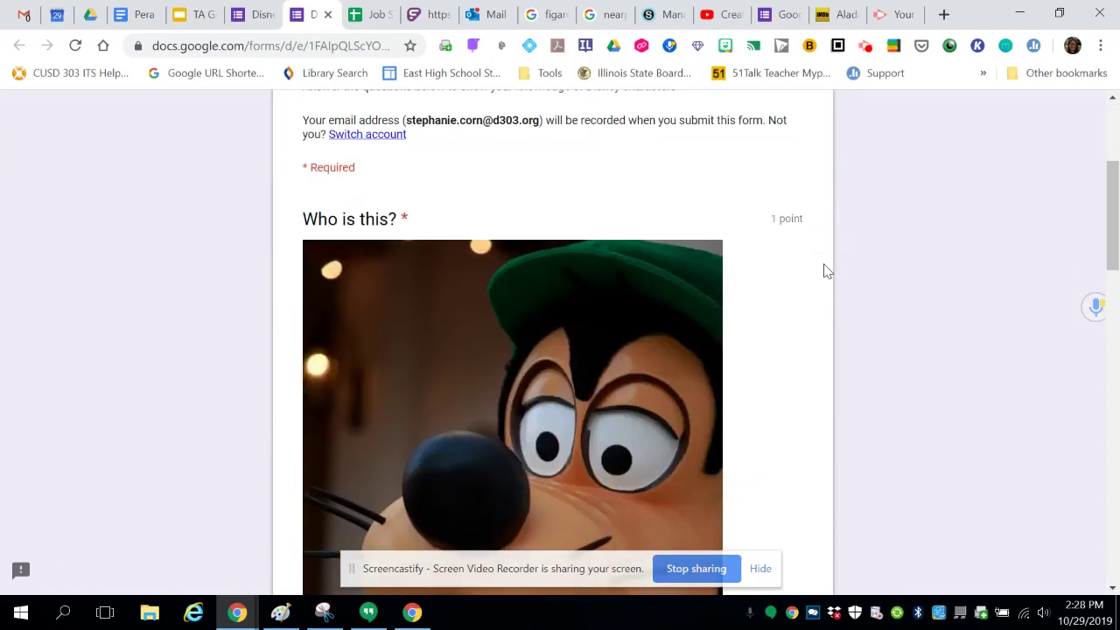
scroll(825, 272, down, 8)
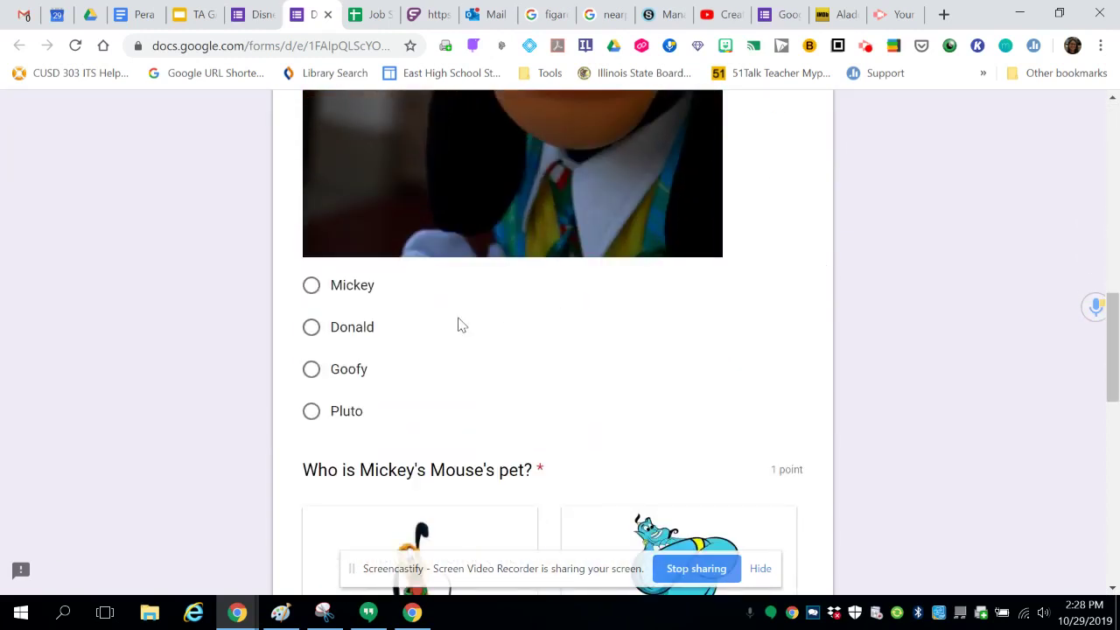
click(318, 369)
scroll(578, 343, down, 3)
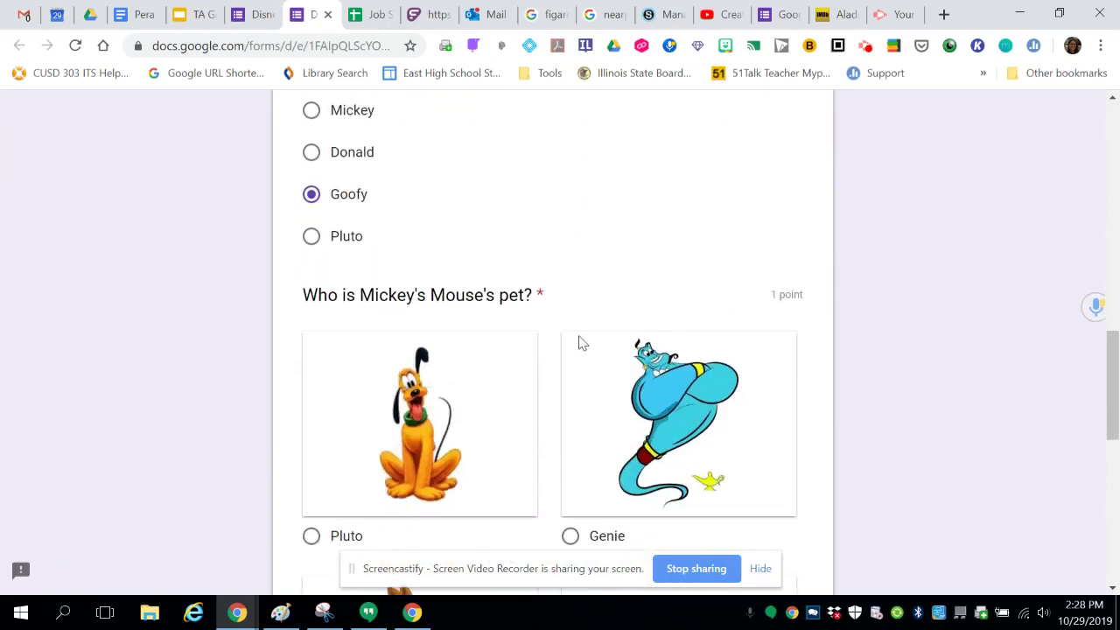
scroll(578, 343, down, 2)
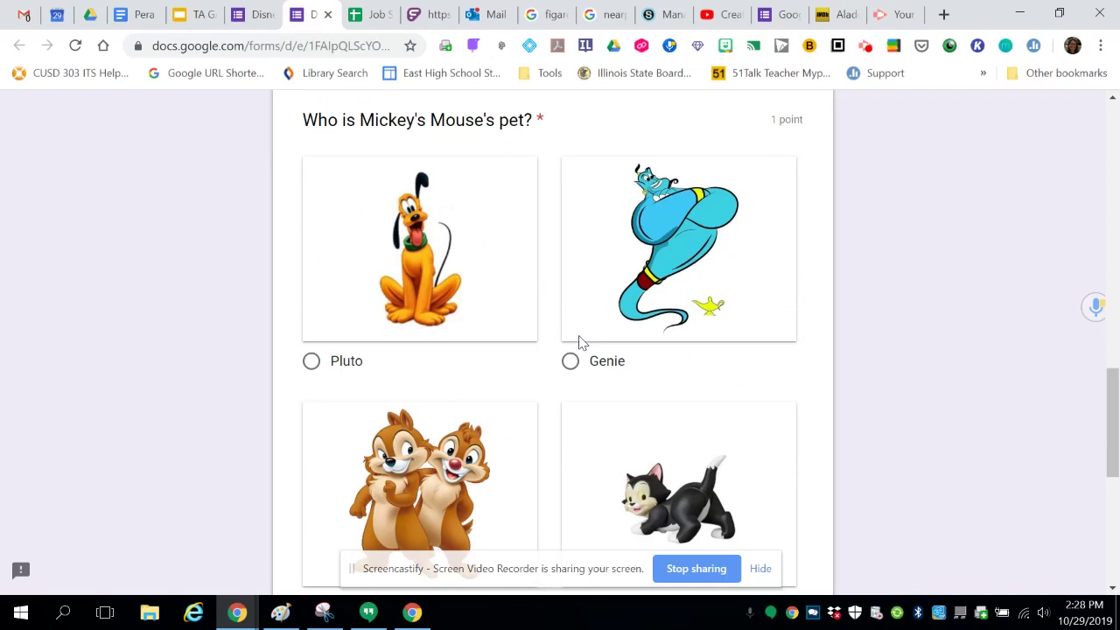
click(311, 361)
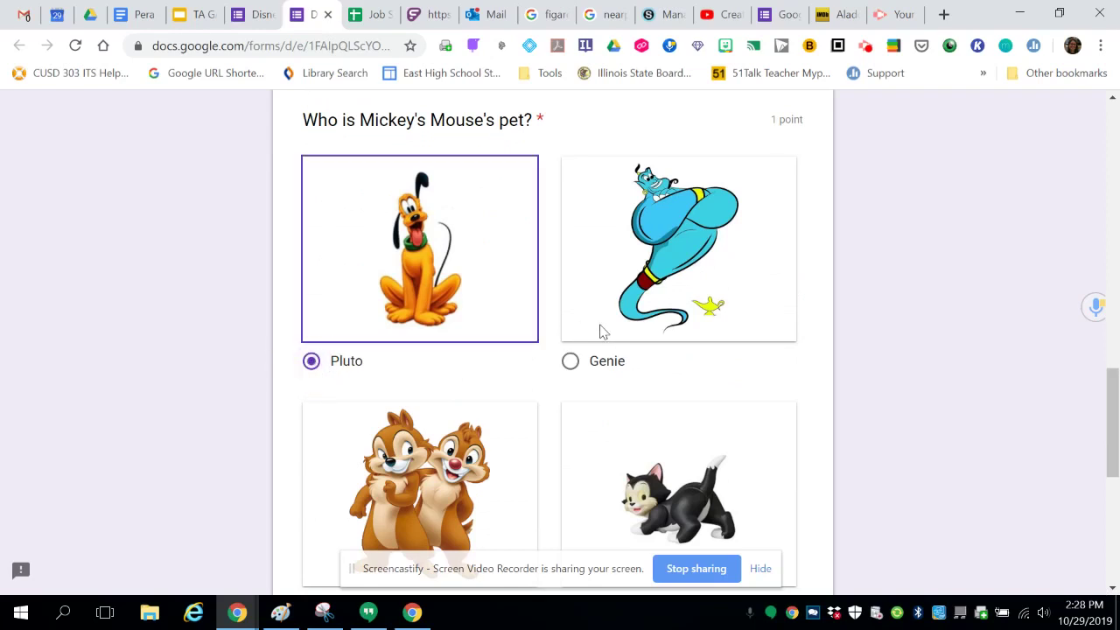
Answer the Princess Jasmine question with "aladdin" and the Sleeping Beauty question with Cinderella, and submit the quiz
scroll(612, 328, down, 5)
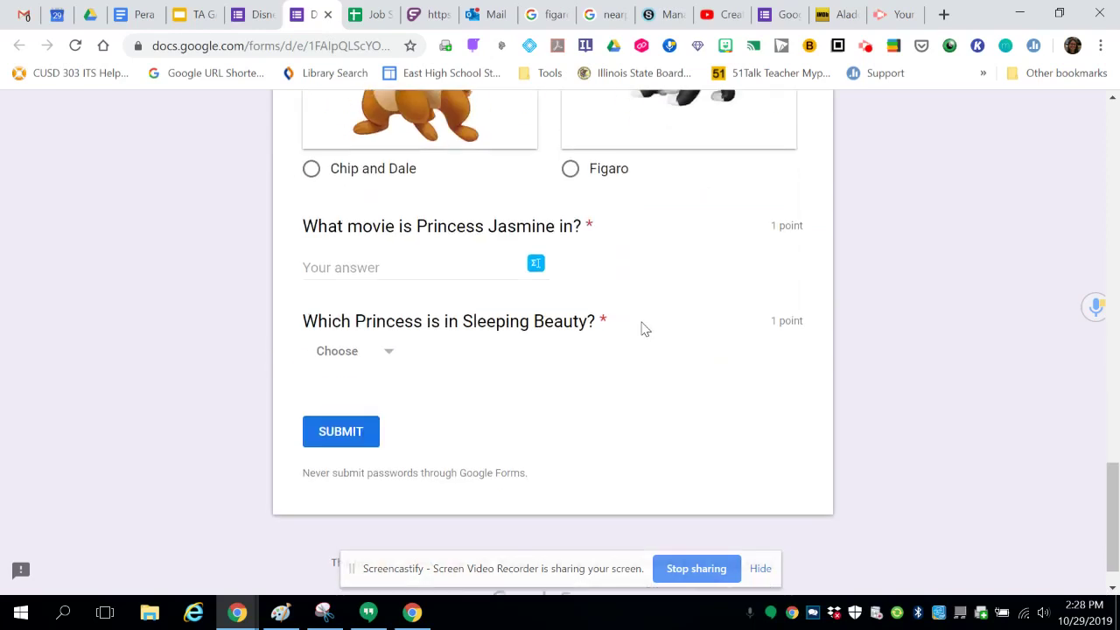
click(400, 272)
text(aladdin)
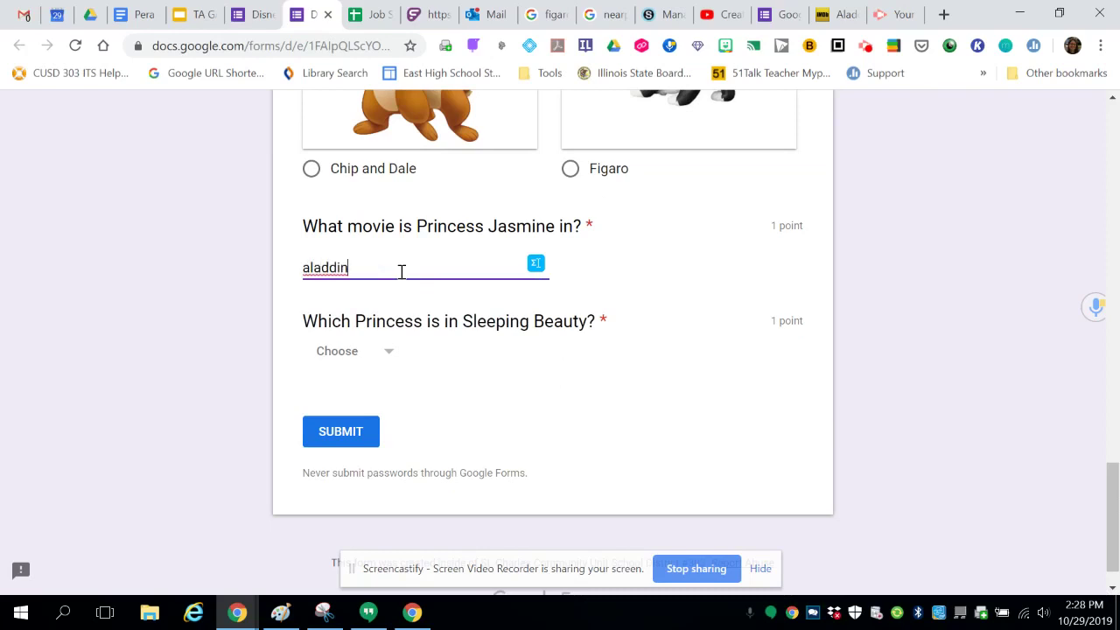
click(389, 354)
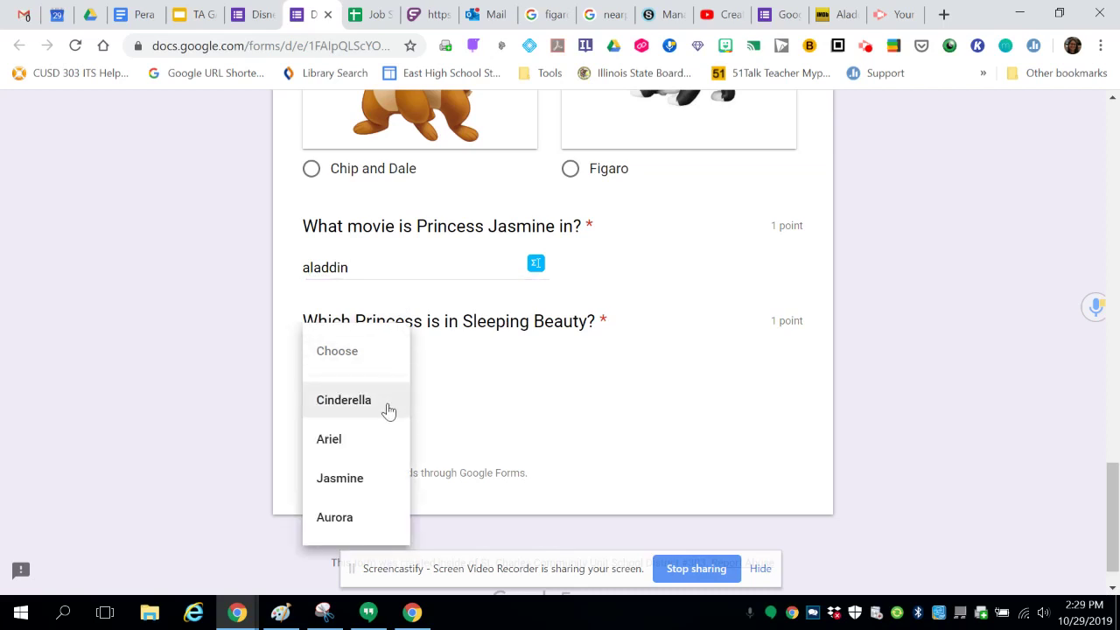
click(388, 404)
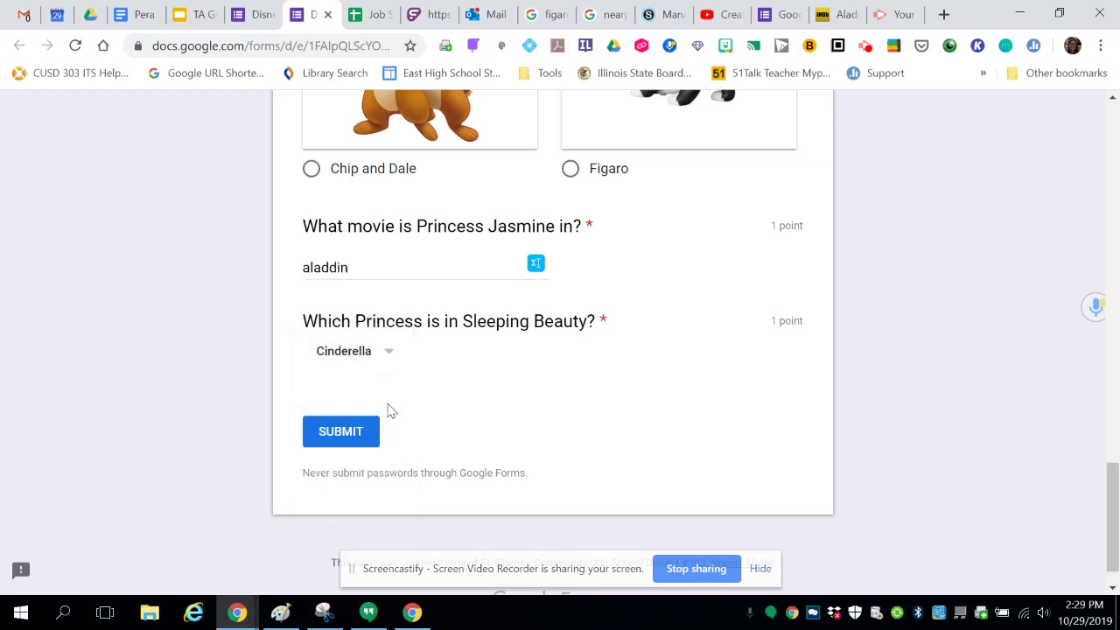
click(340, 438)
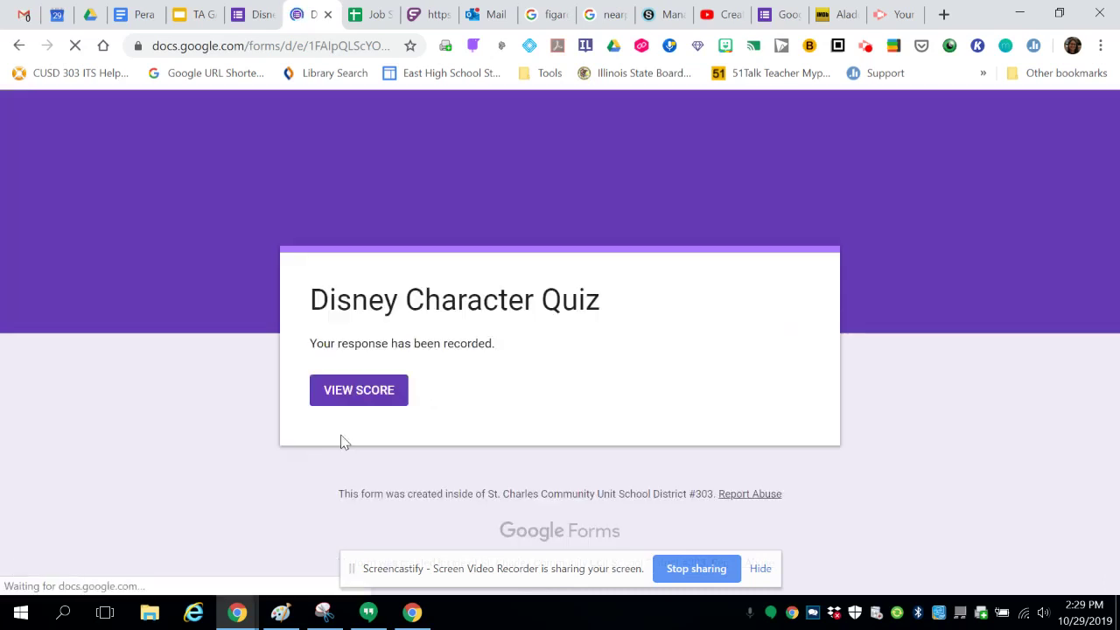
View the score of the submitted quiz and examine the total points, marked answers and feedback for each question
click(376, 397)
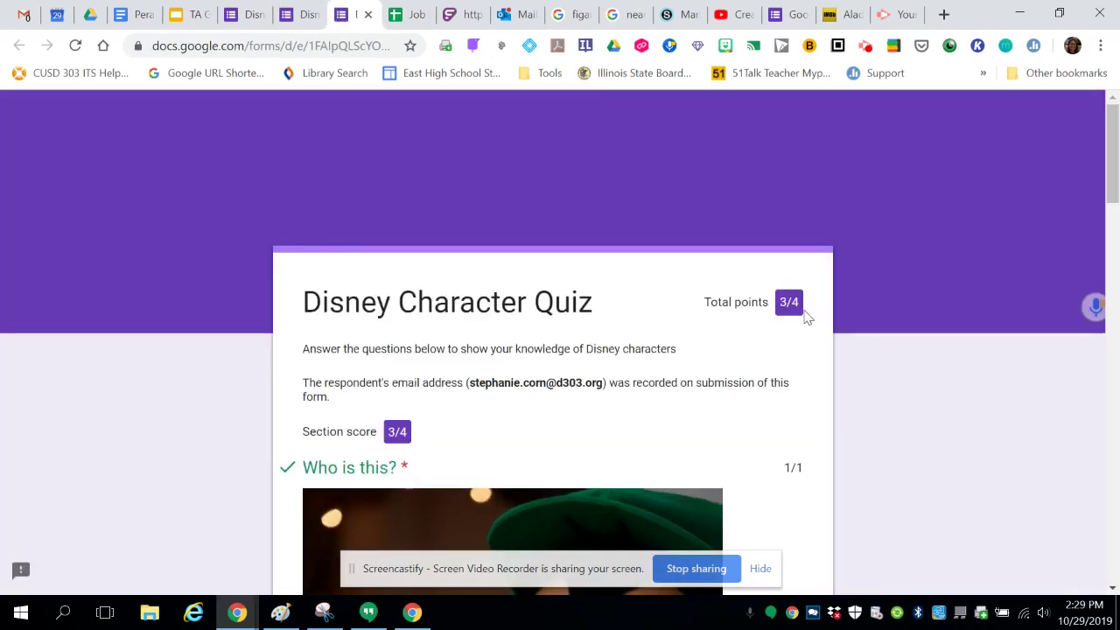
scroll(805, 318, down, 9)
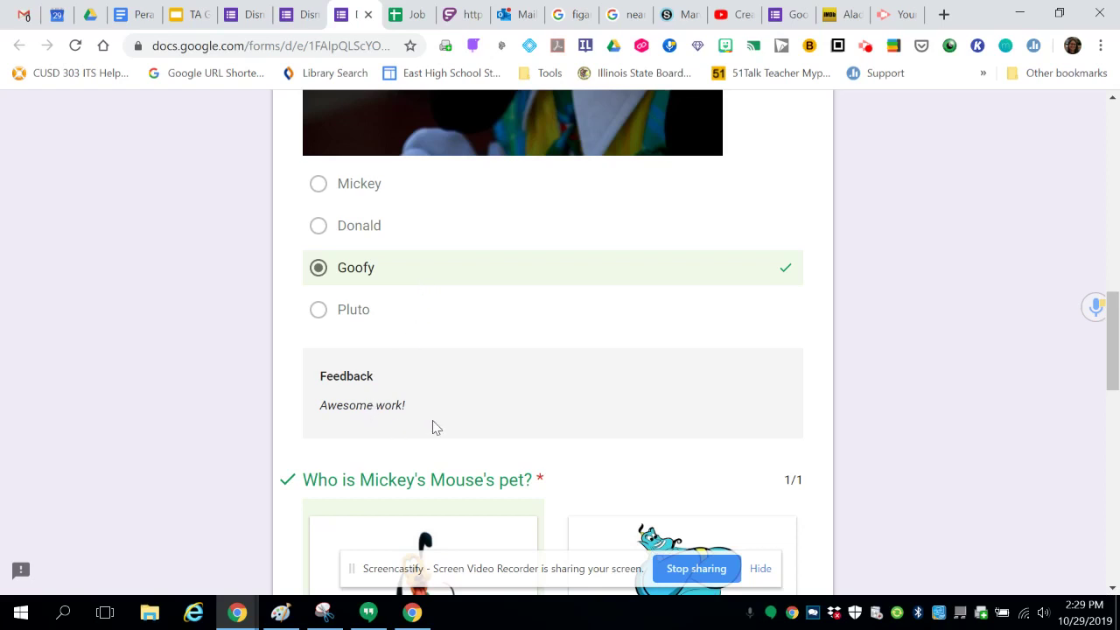
scroll(588, 374, down, 3)
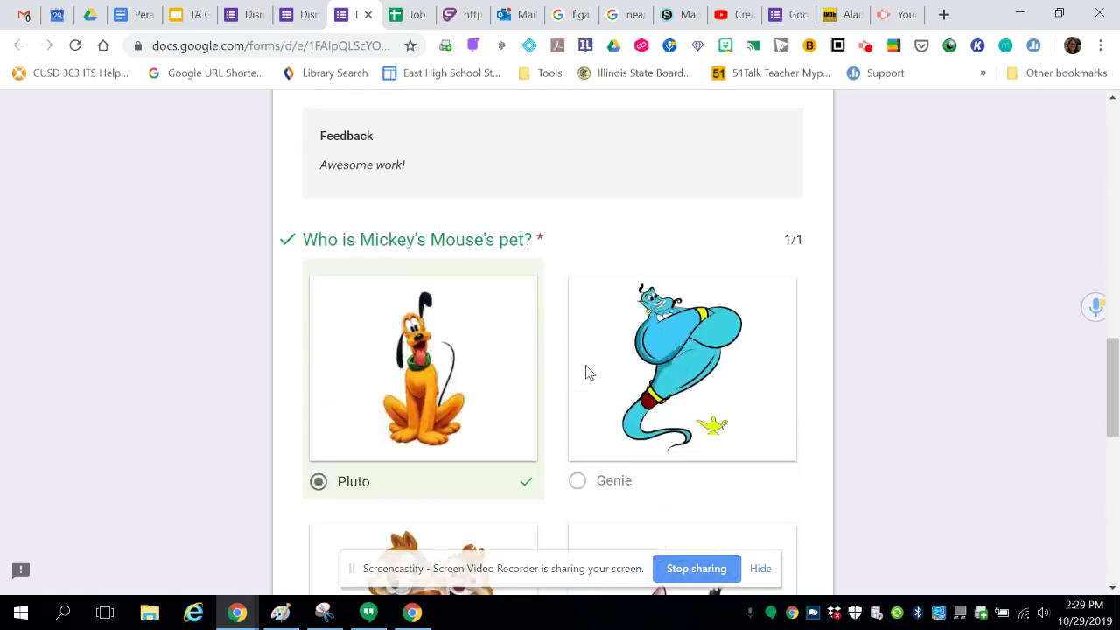
scroll(589, 373, down, 1)
scroll(588, 374, down, 5)
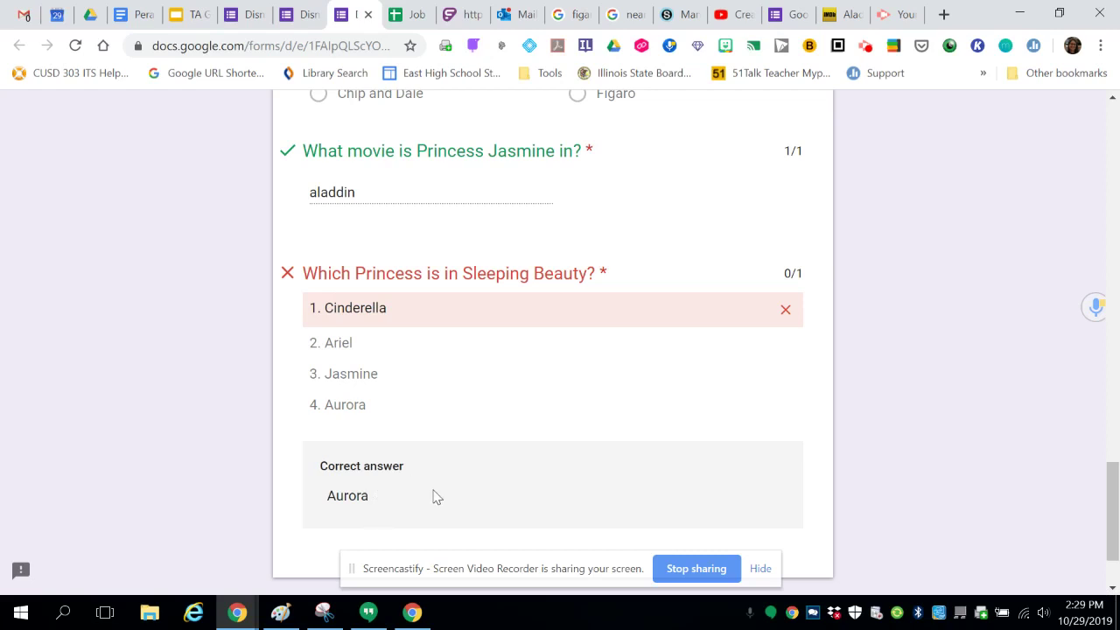
scroll(455, 423, up, 10)
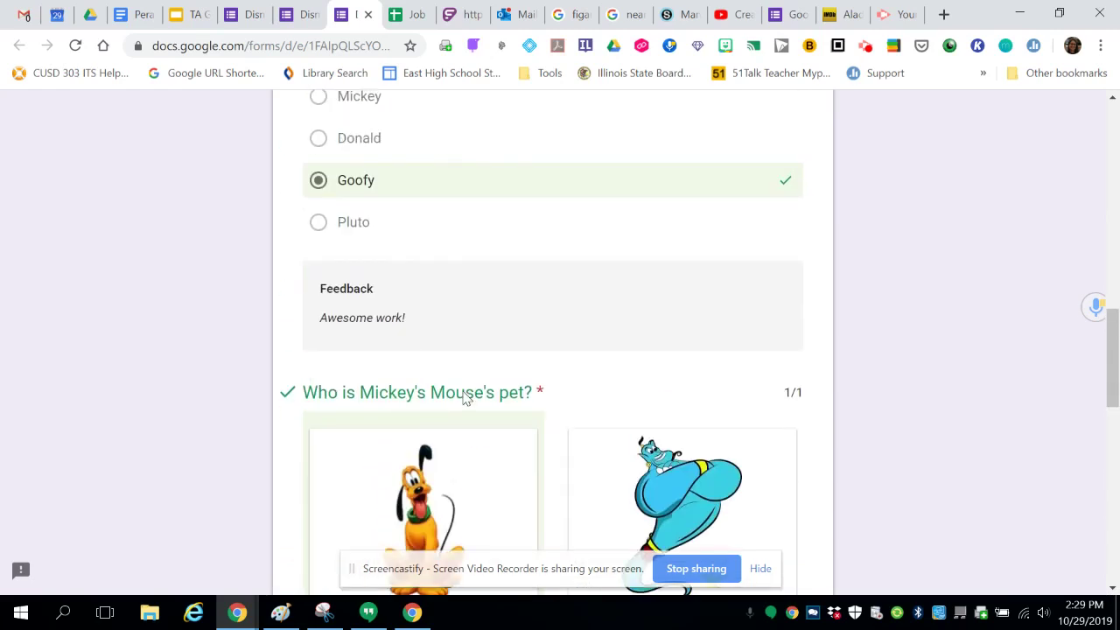
scroll(464, 391, up, 10)
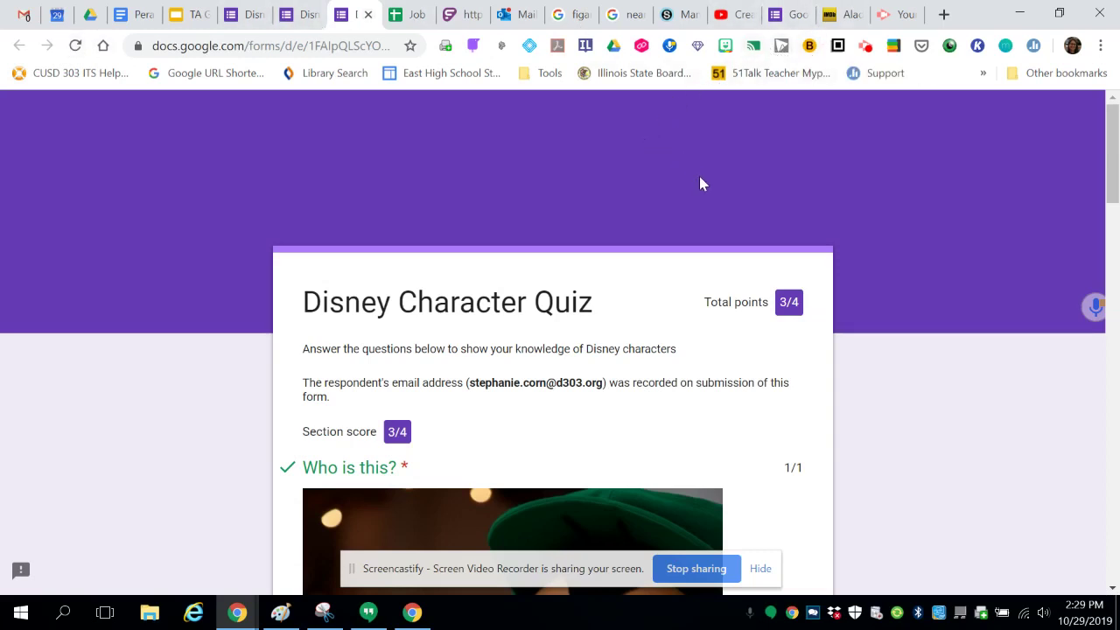
Search the web for "google forms" in a new browser tab, and create a Blank Quiz from the Google Forms home page
click(943, 15)
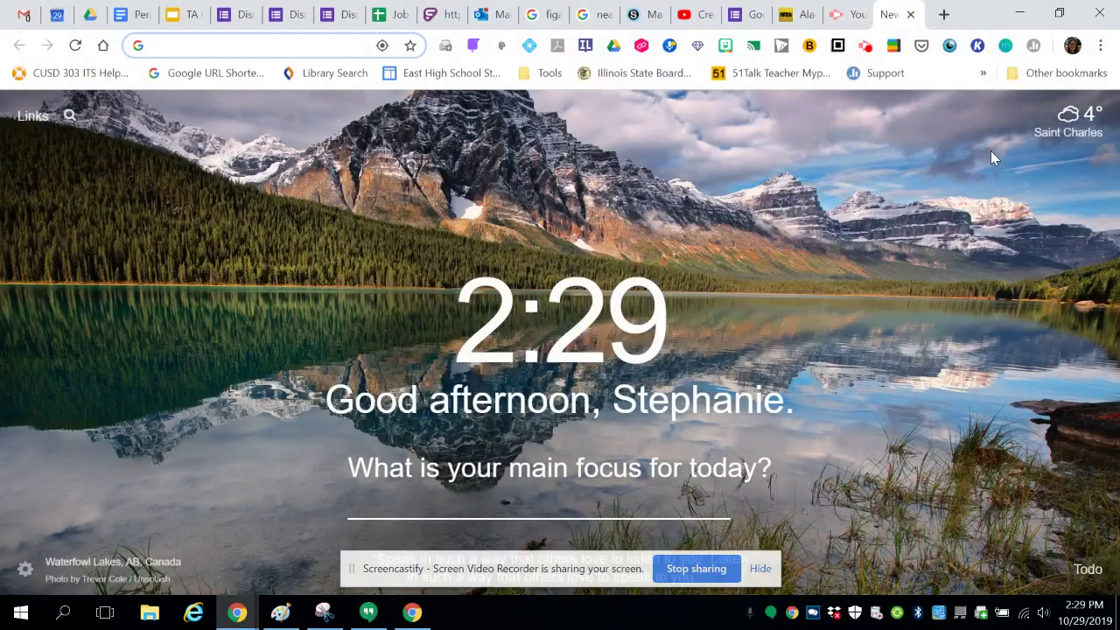
text(google for)
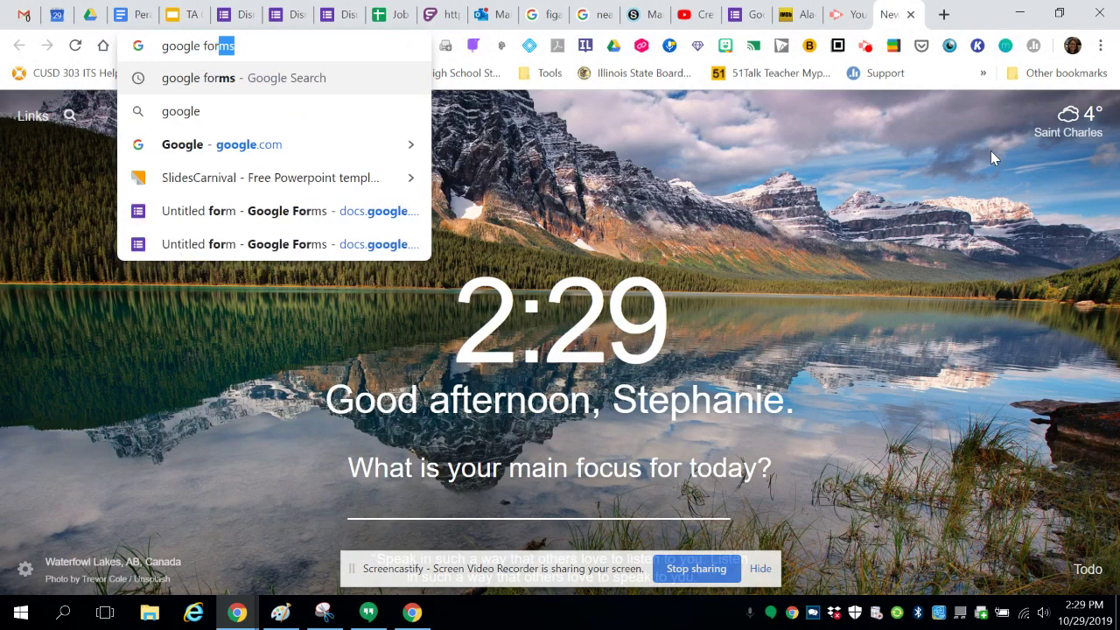
key(Return)
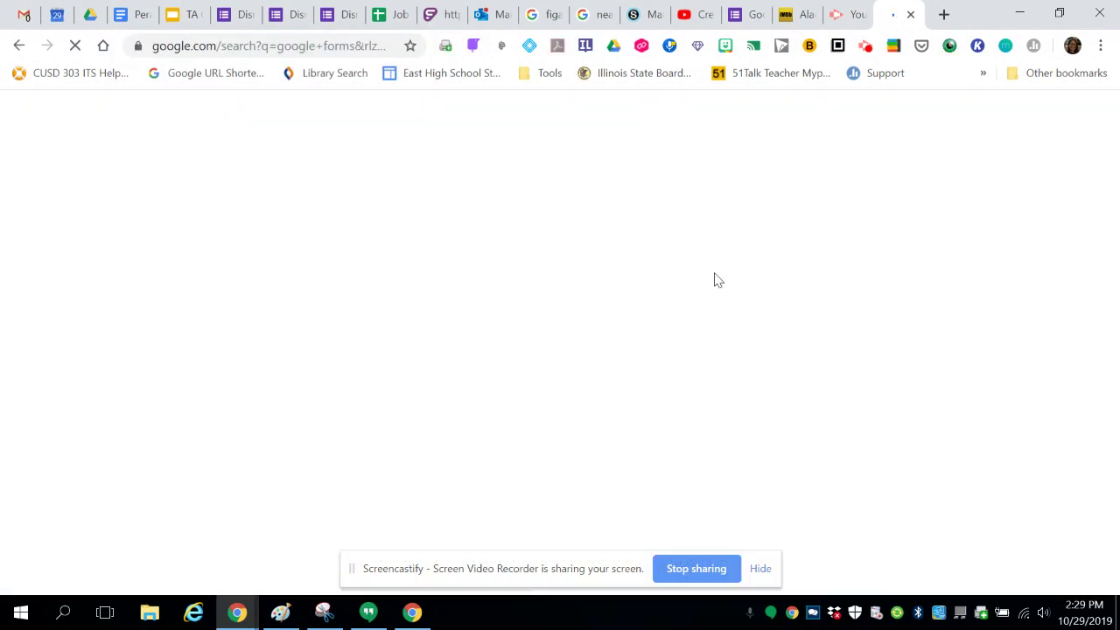
click(296, 257)
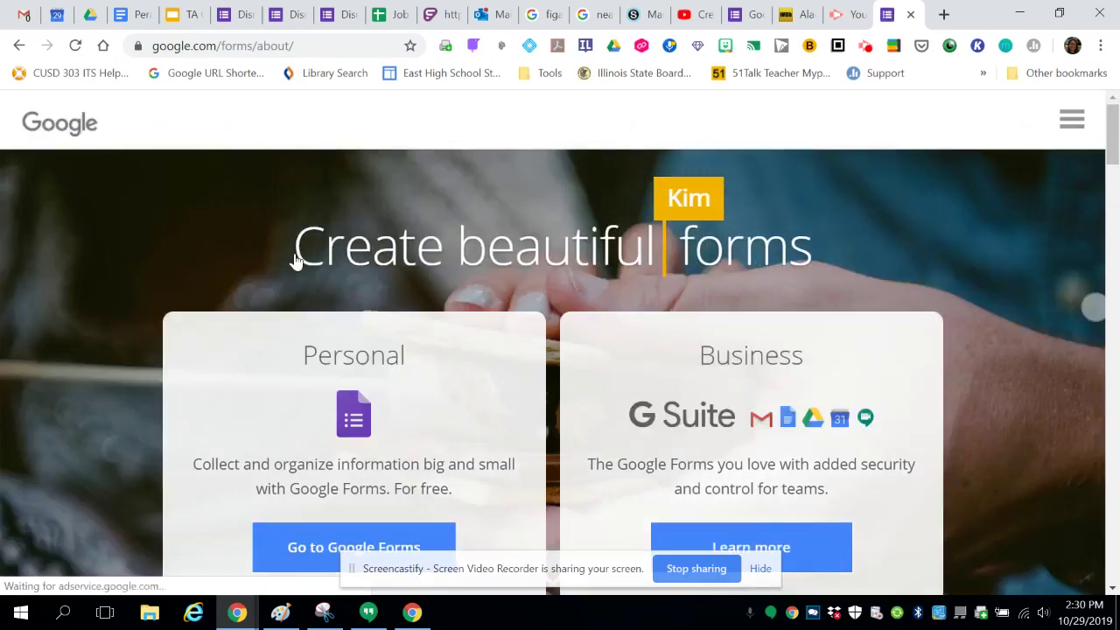
scroll(362, 348, down, 5)
scroll(362, 347, up, 5)
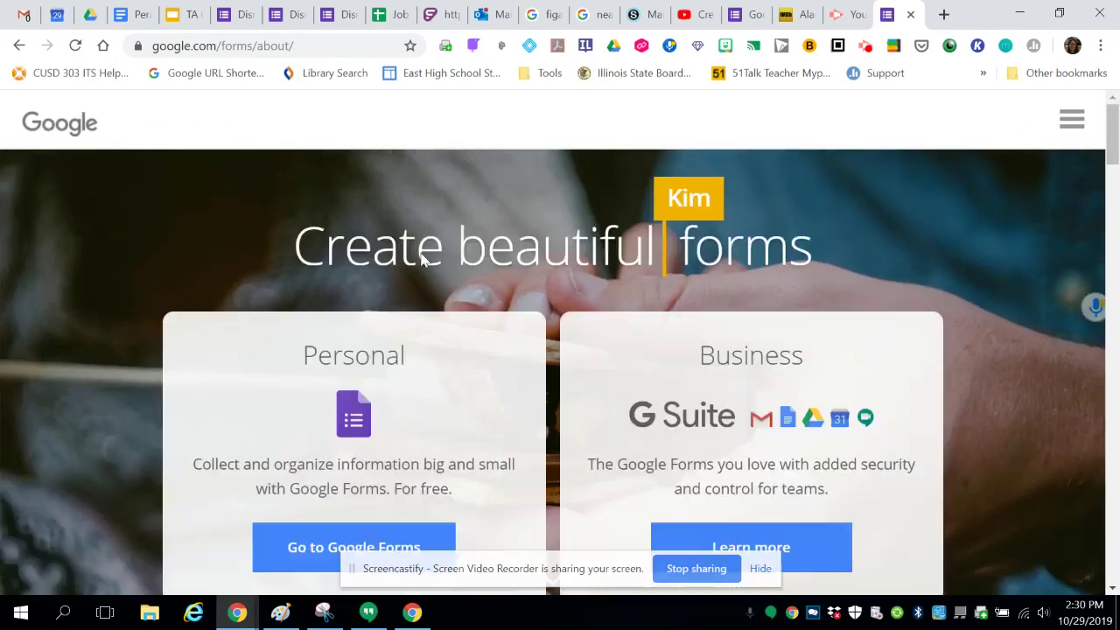
click(363, 547)
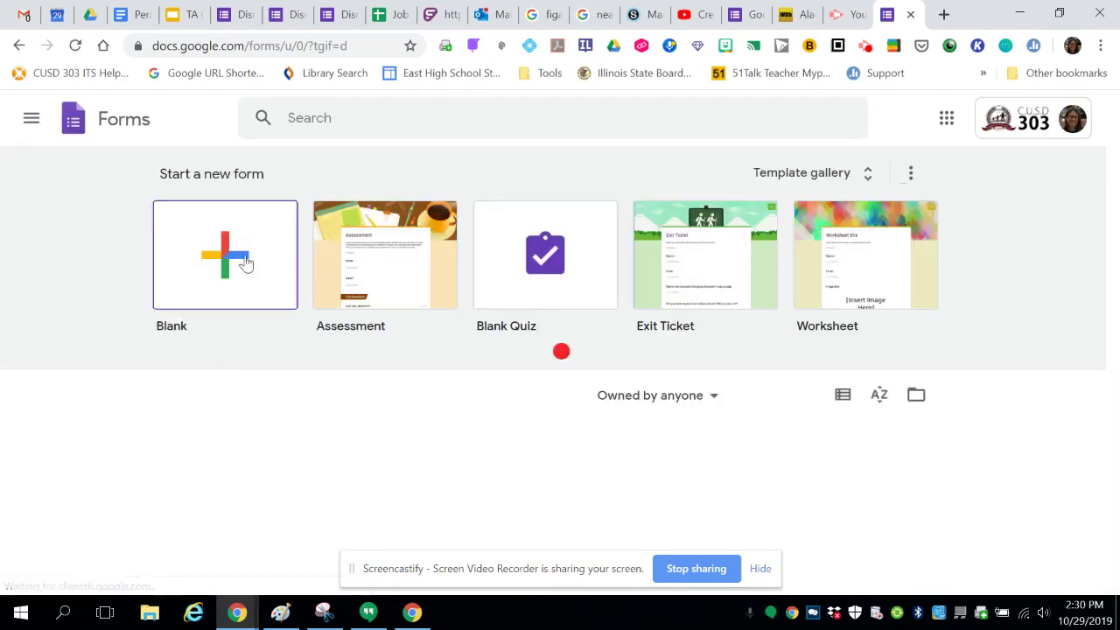
click(546, 263)
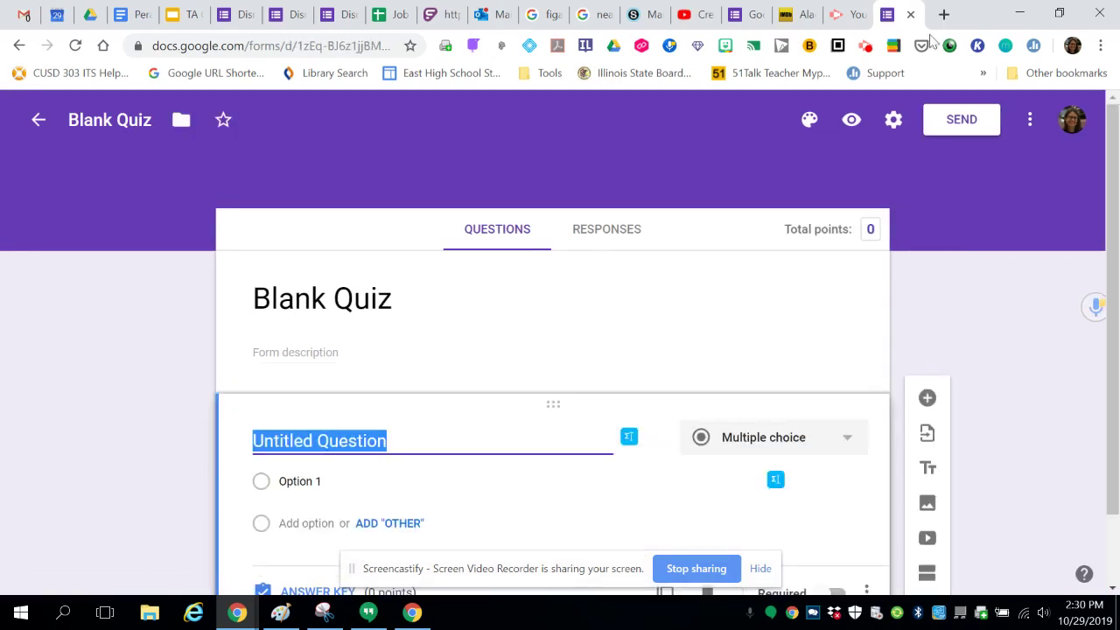
Examine the quiz options in the new form's settings, including grade release and respondent visibility, and save the settings
click(892, 122)
click(910, 166)
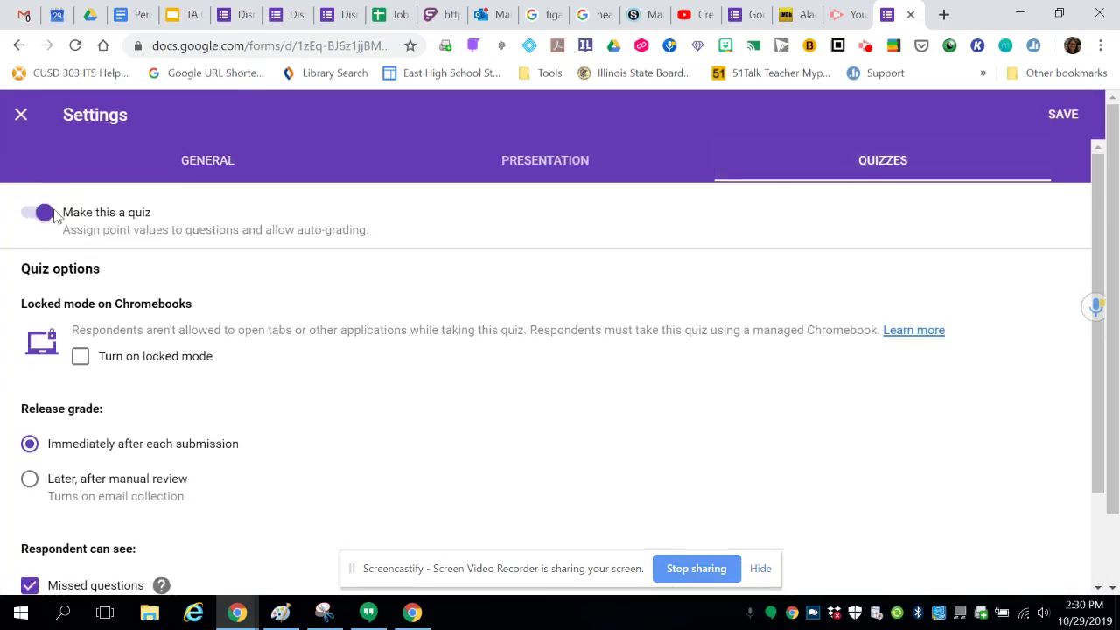
scroll(298, 229, down, 1)
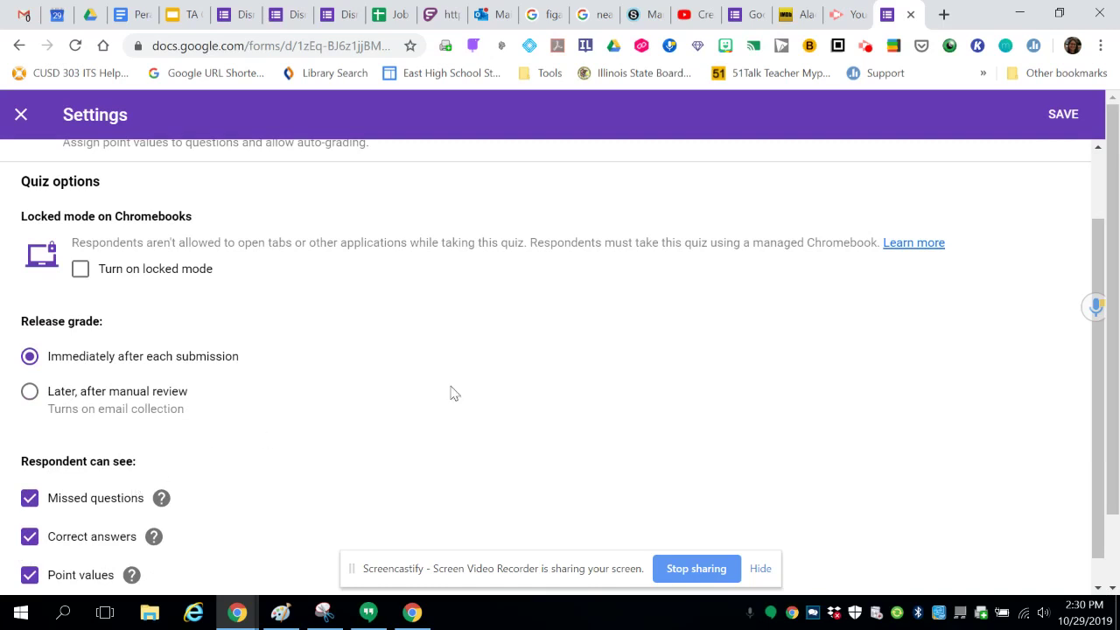
scroll(545, 373, up, 1)
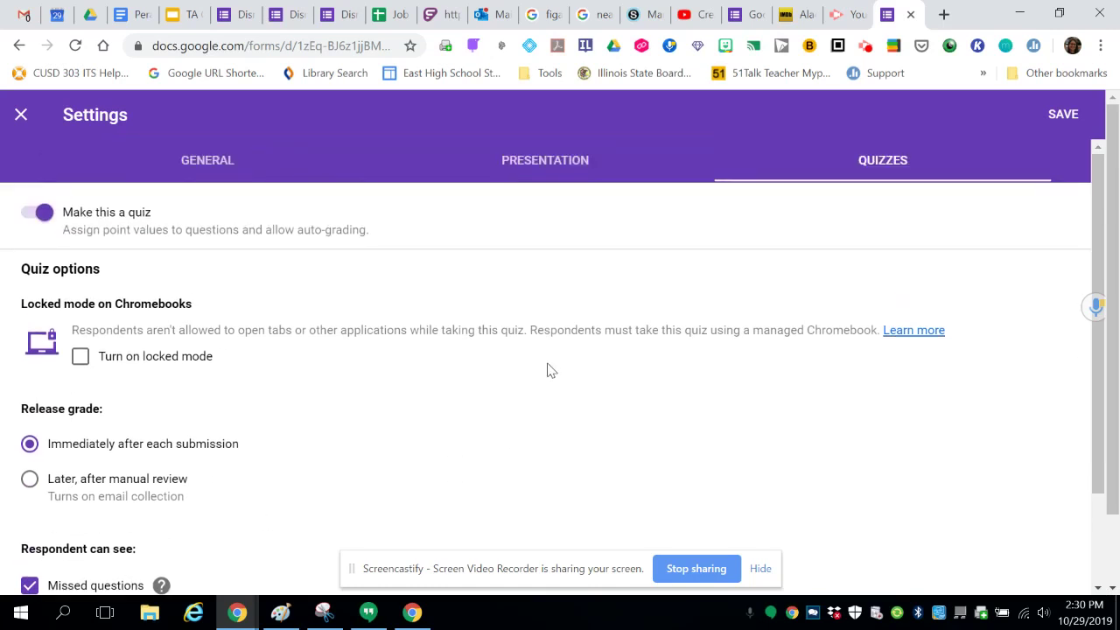
click(1074, 120)
scroll(865, 268, down, 1)
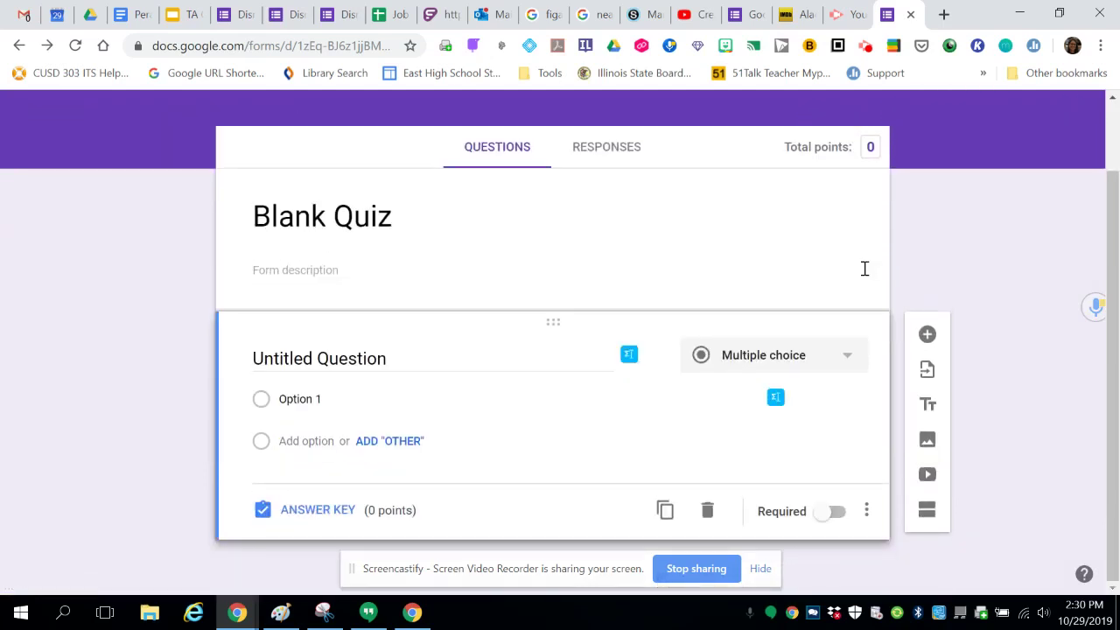